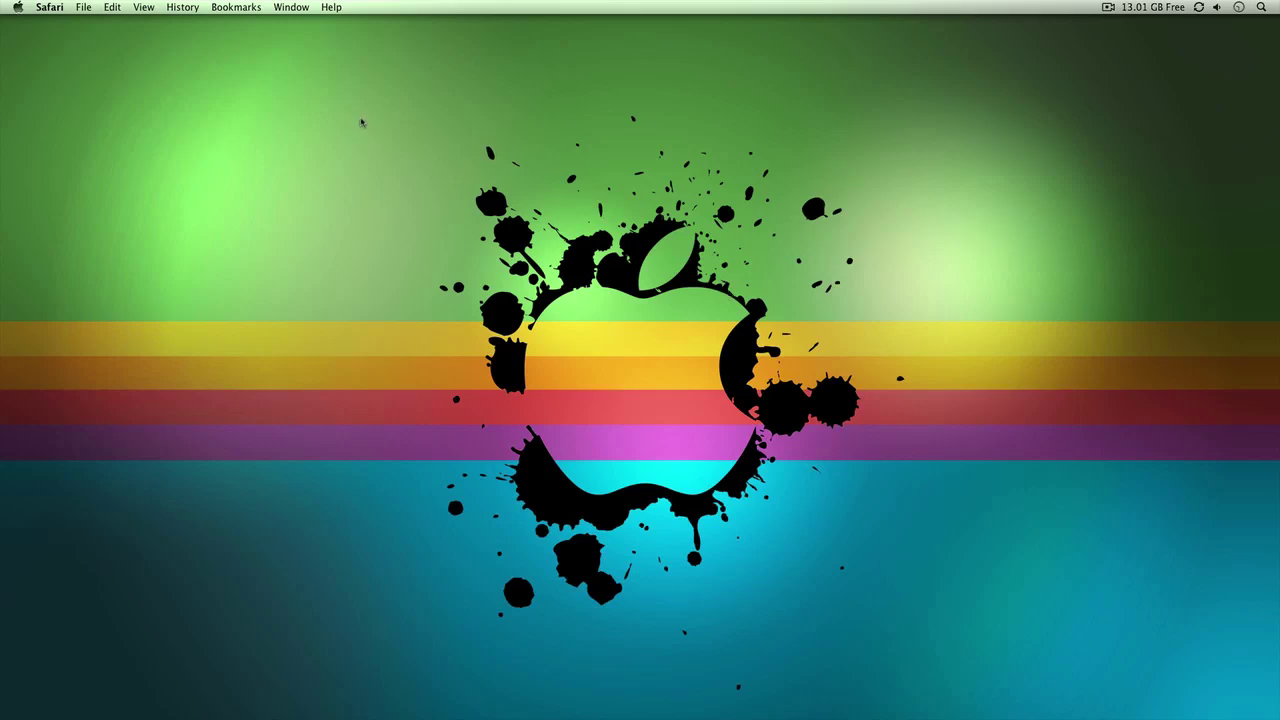
# Step: Launch Safari and replace the Google address with the router address 192.168.2.1
pyautogui.moveTo(303, 103); pyautogui.dragTo(950, 676)
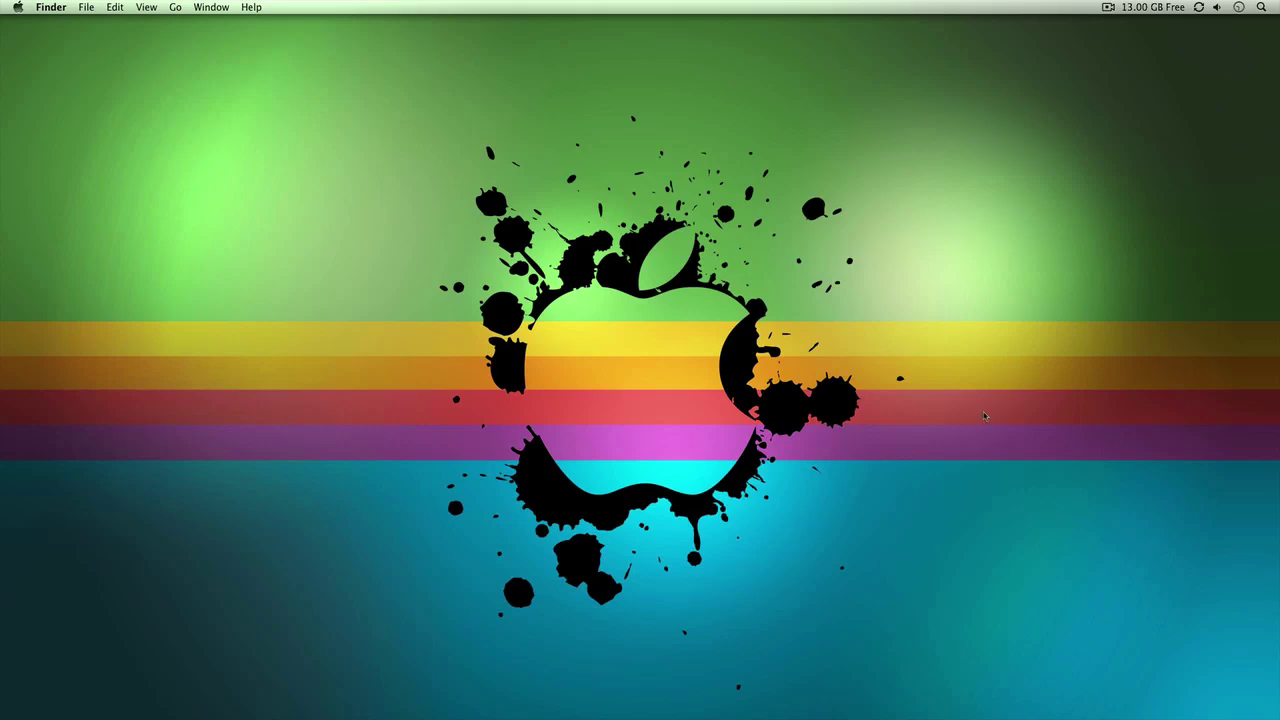
pyautogui.moveTo(609, 710)
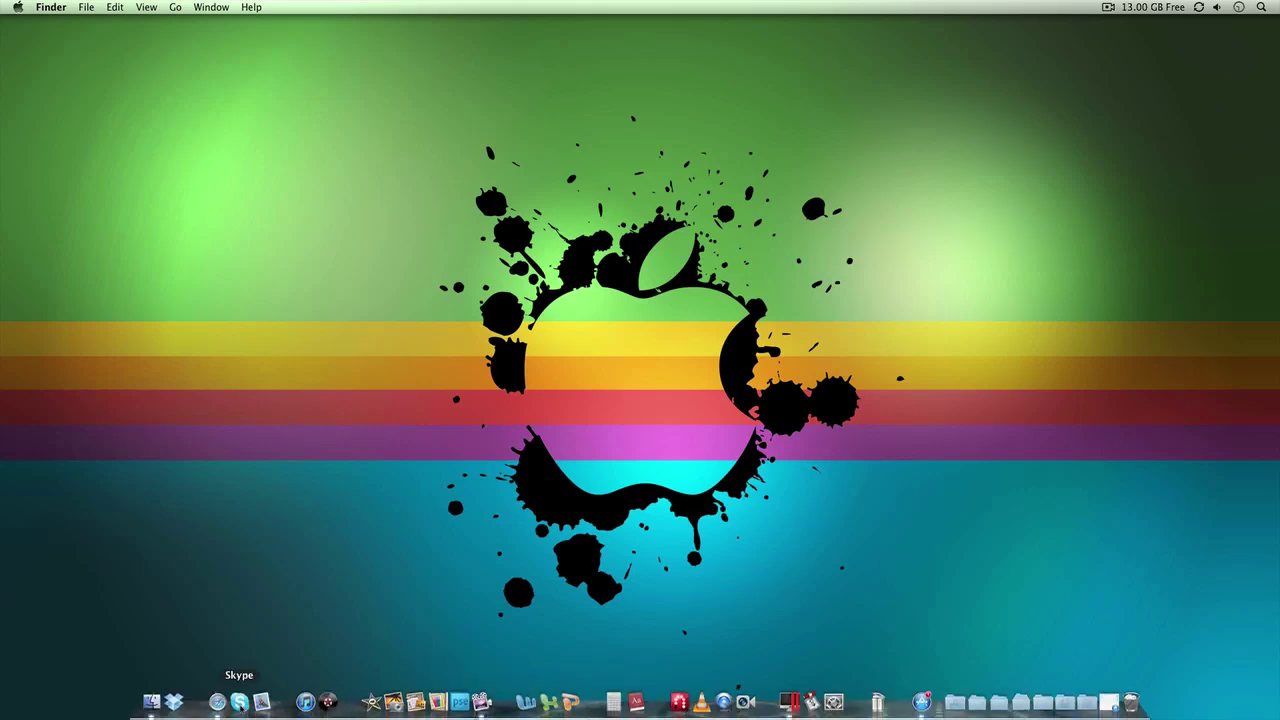
pyautogui.click(222, 704)
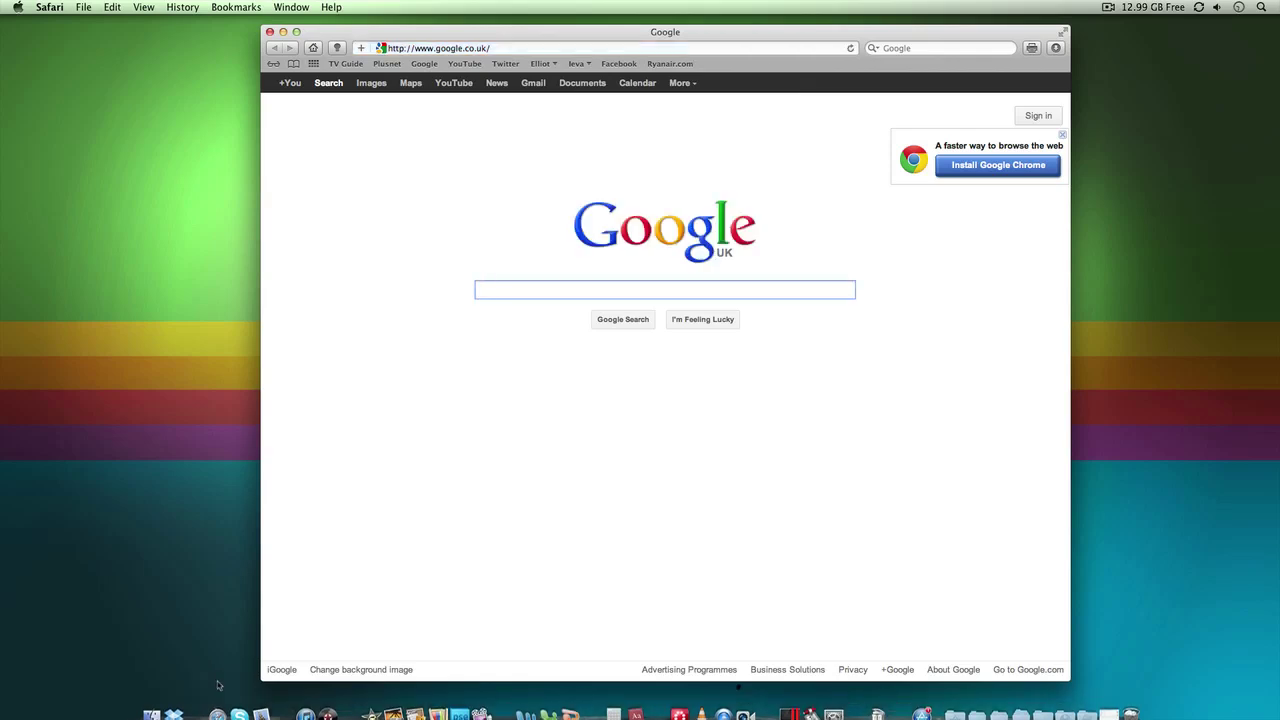
pyautogui.click(494, 48)
pyautogui.press('super+a')
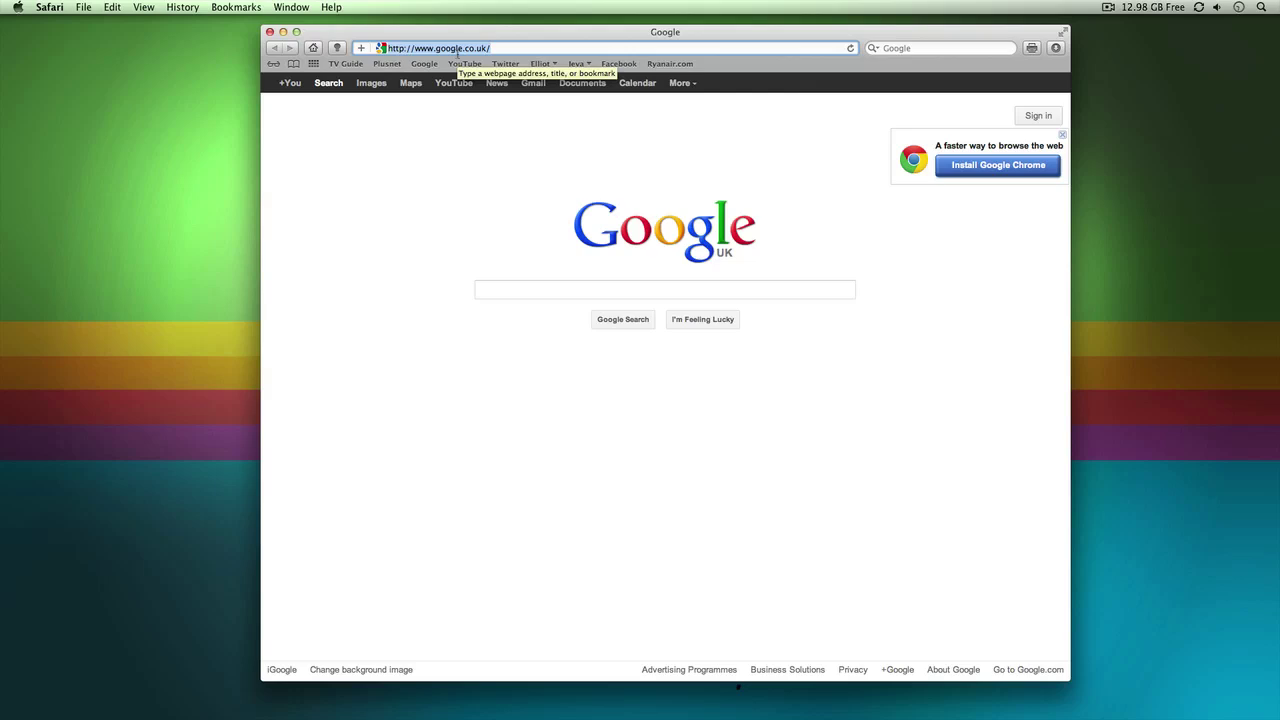
pyautogui.write('192')
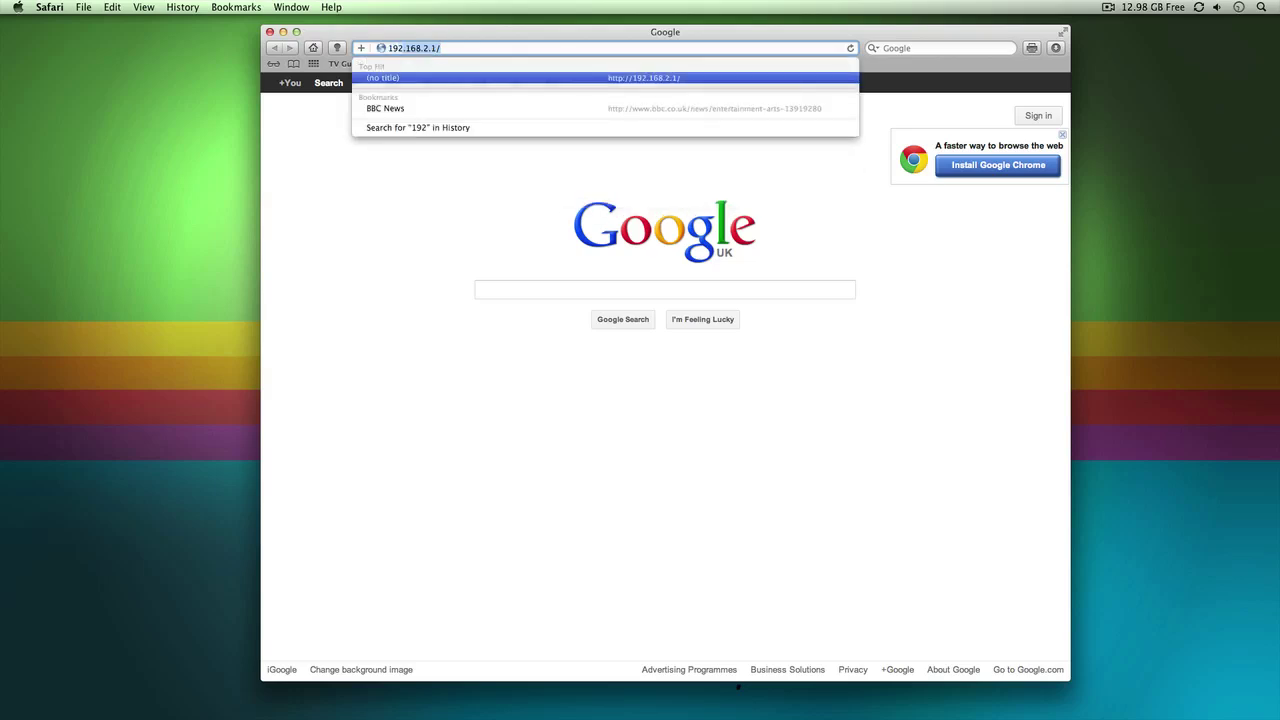
pyautogui.write('.168.')
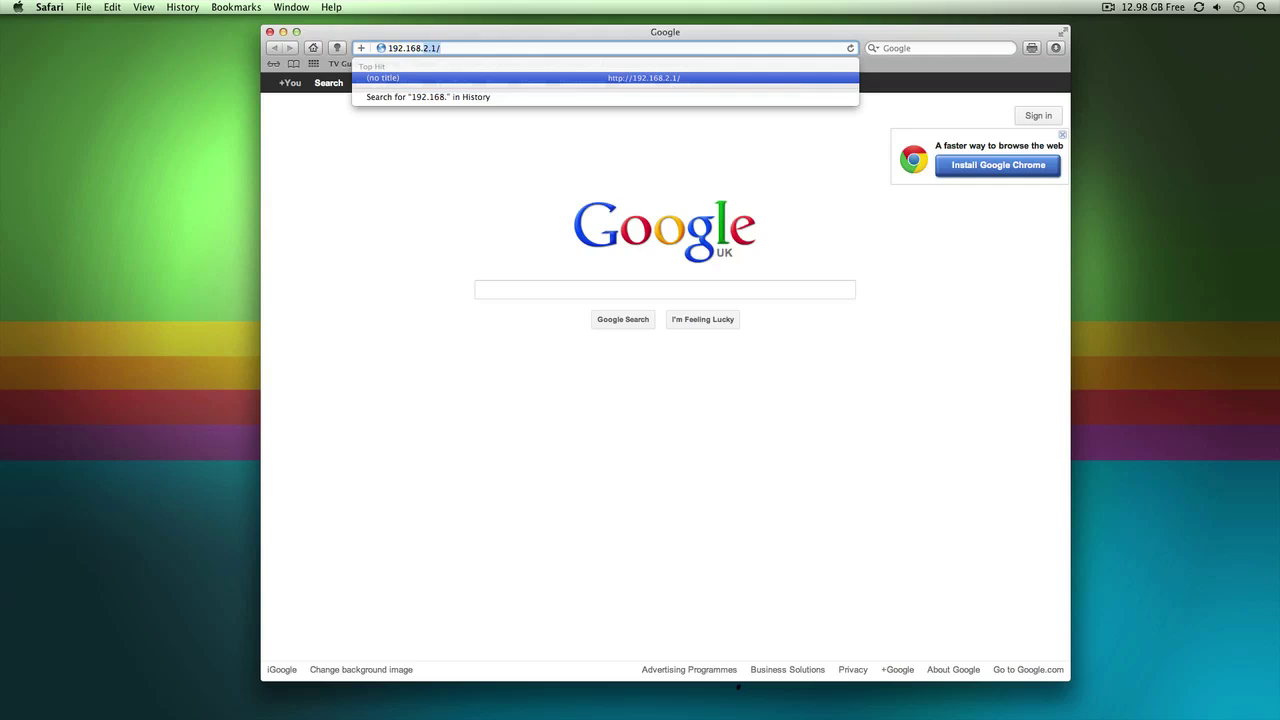
pyautogui.write('2.1')
# Step: Load 192.168.2.1 to reach the Belkin Status page
pyautogui.press('Return')
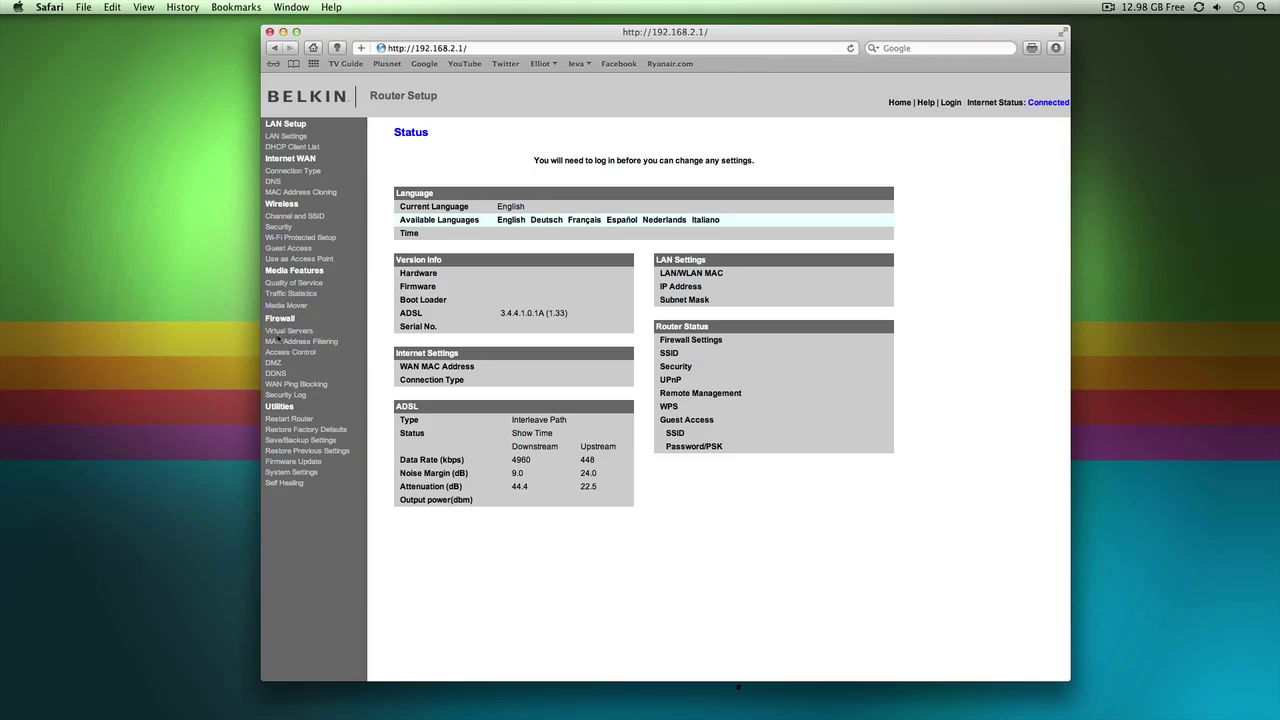
# Step: Log in with the blank default password to reach Firewall > Virtual Servers
pyautogui.click(297, 332)
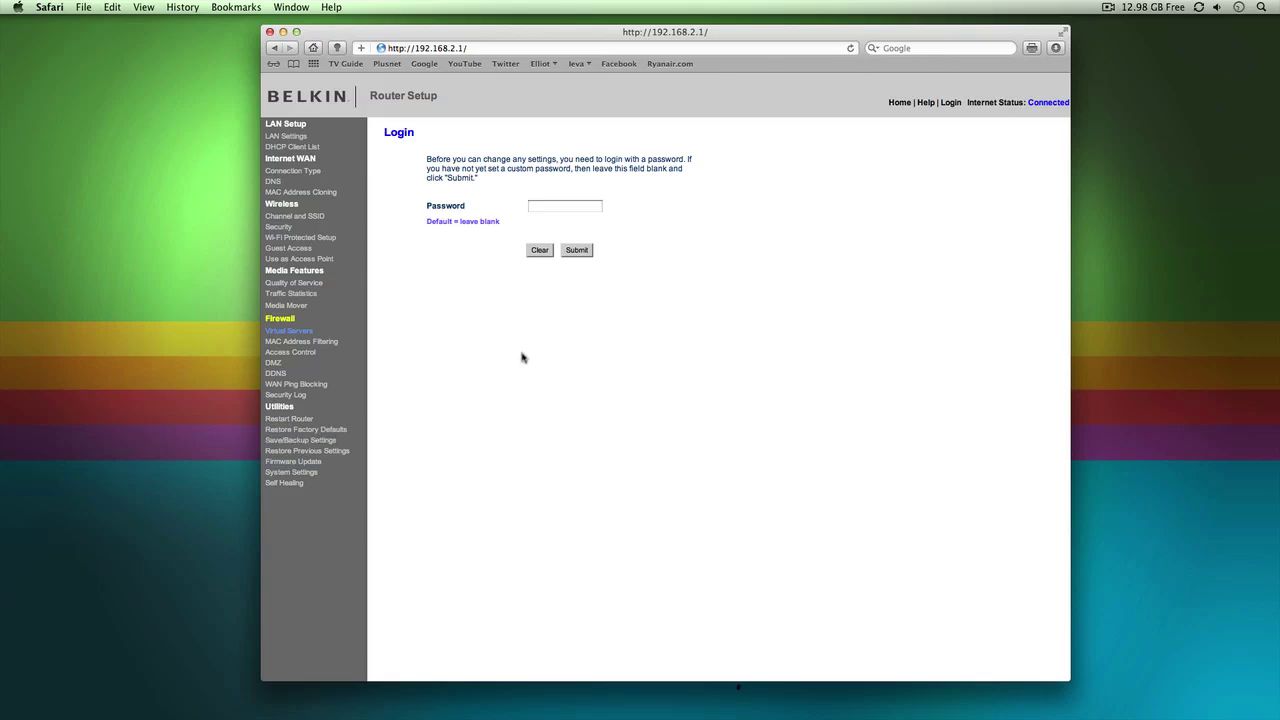
pyautogui.click(576, 254)
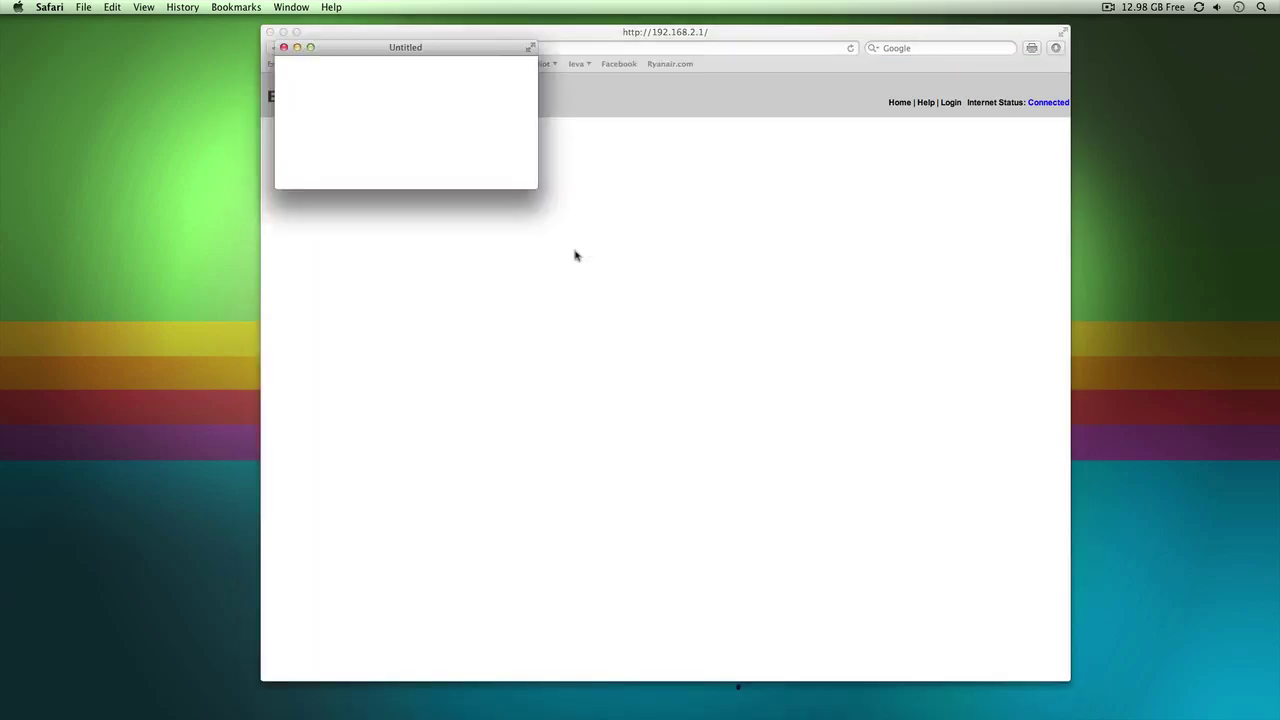
pyautogui.moveTo(383, 54); pyautogui.dragTo(437, 218)
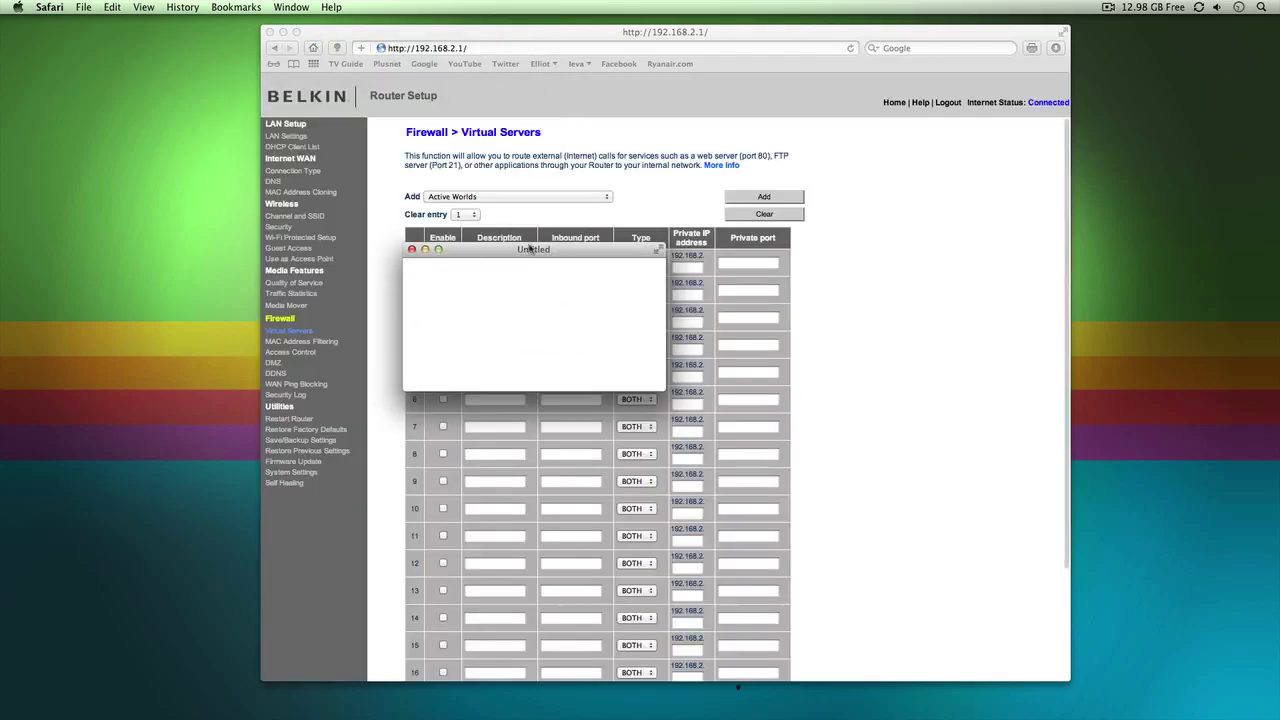
# Step: Dismiss the firmware notice, review the table, and start entry 1's Description field
pyautogui.click(410, 252)
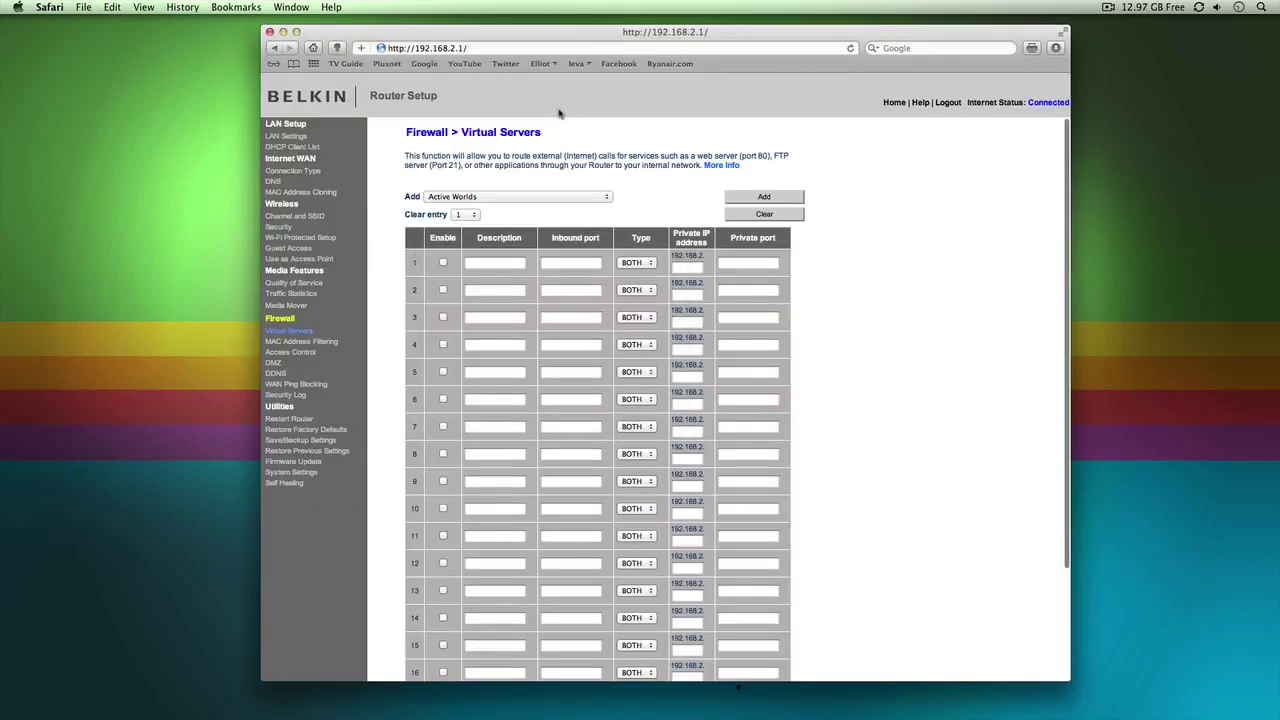
pyautogui.scroll(-3, 646, 172)
pyautogui.scroll(-2, 646, 172)
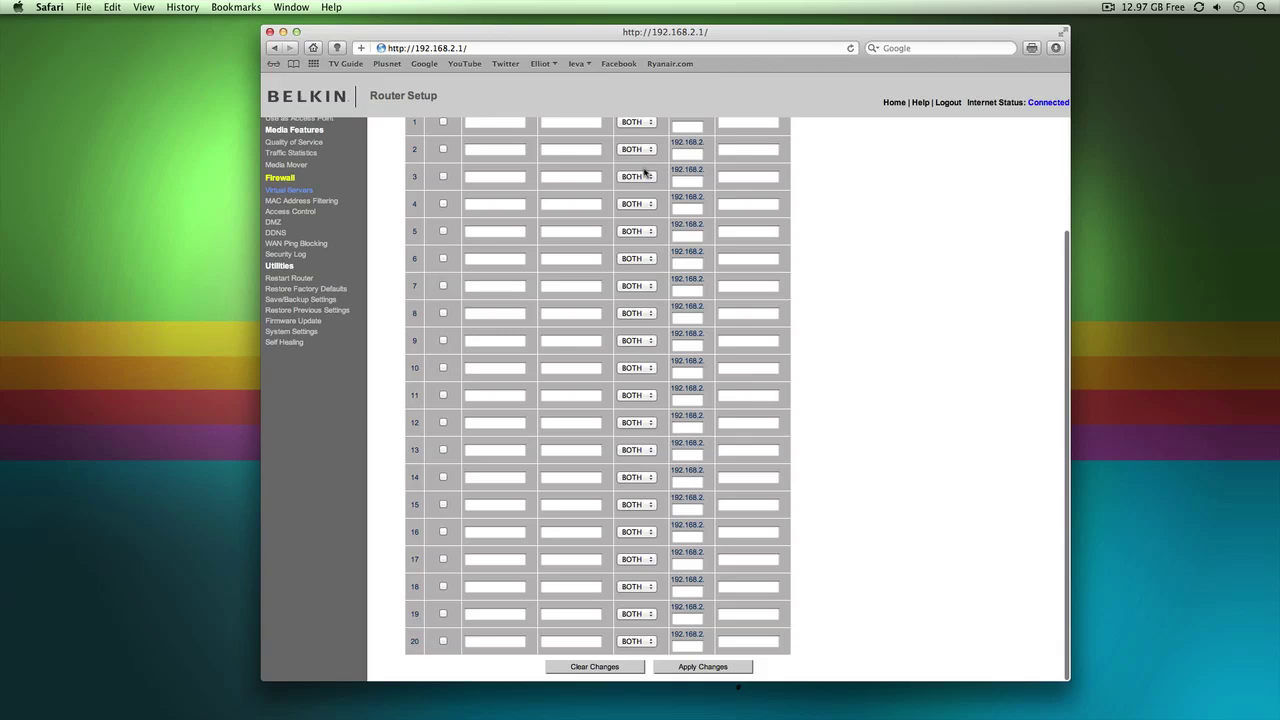
pyautogui.scroll(5, 646, 172)
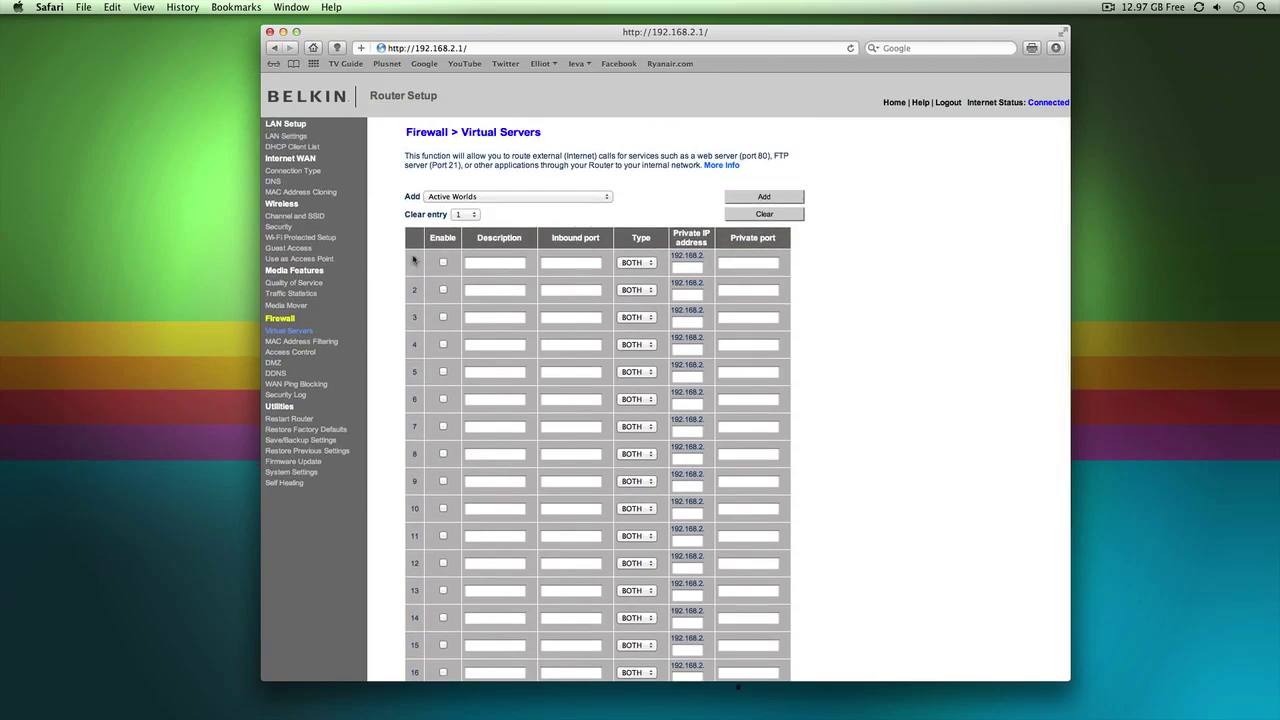
pyautogui.scroll(-4, 411, 262)
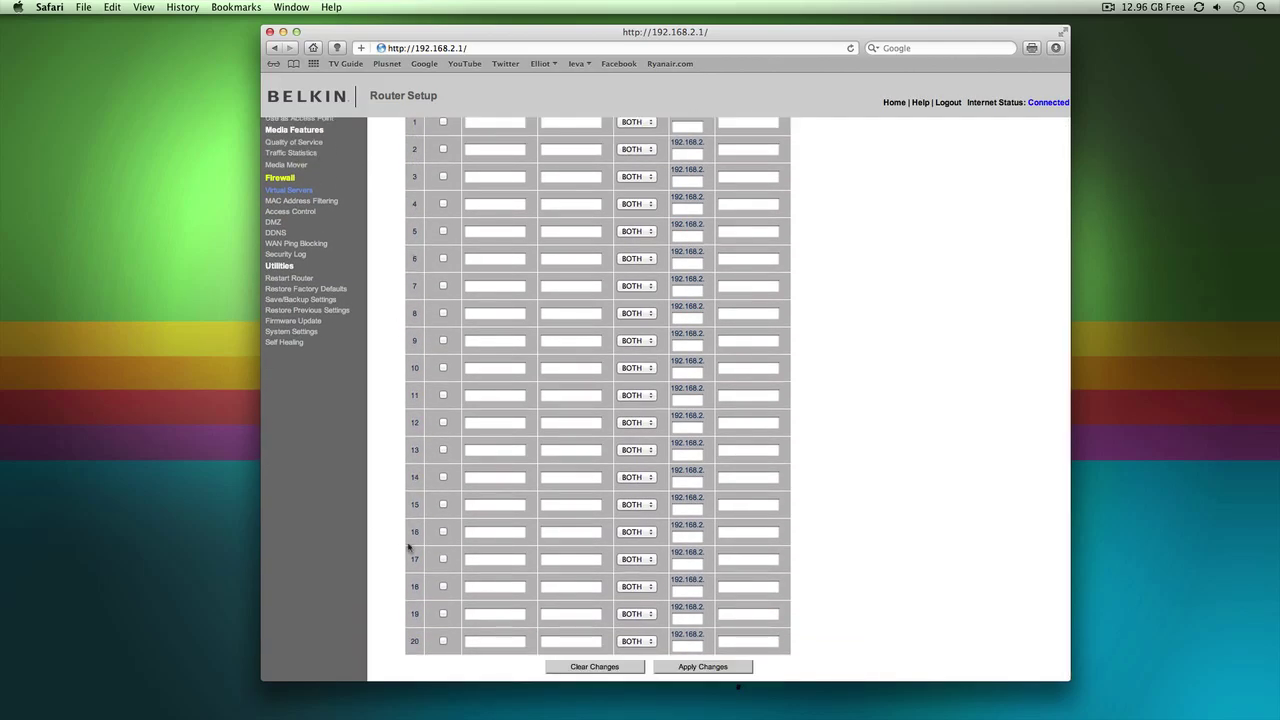
pyautogui.scroll(3, 408, 545)
pyautogui.scroll(1, 410, 545)
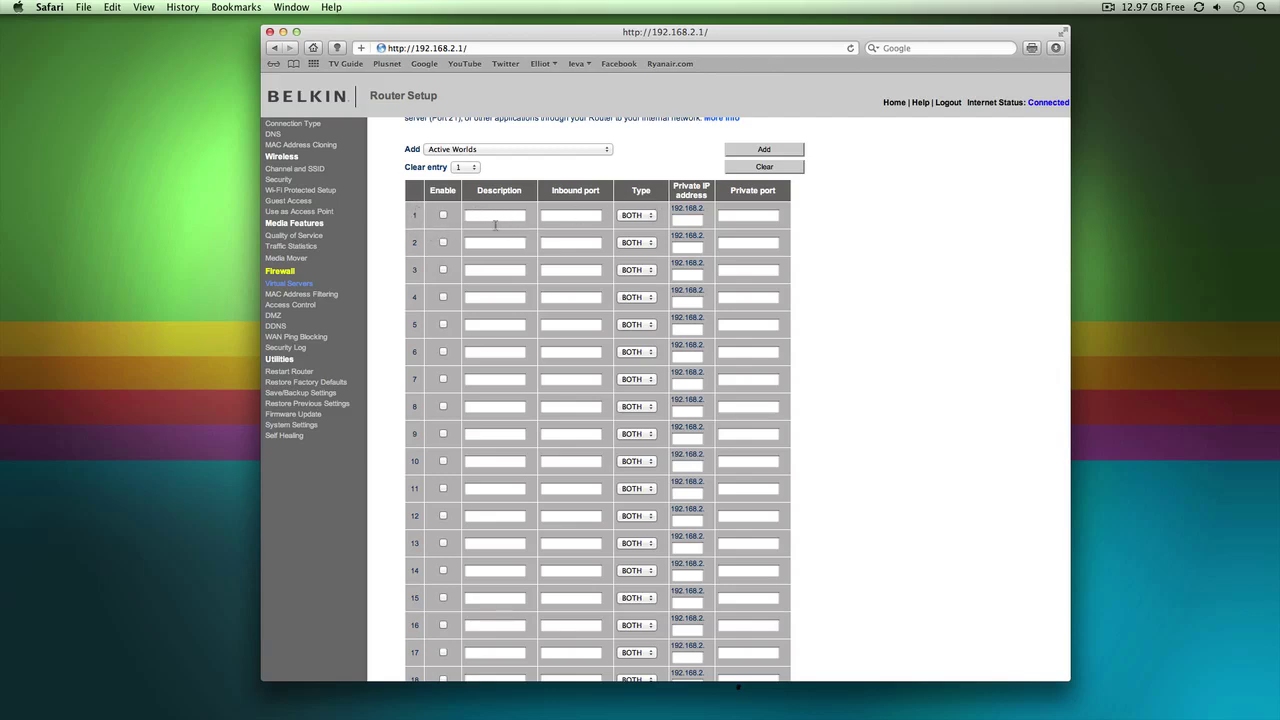
pyautogui.click(477, 216)
# Step: Enter 'Minecraft1' as entry 1's description
pyautogui.write('Minecraft1')
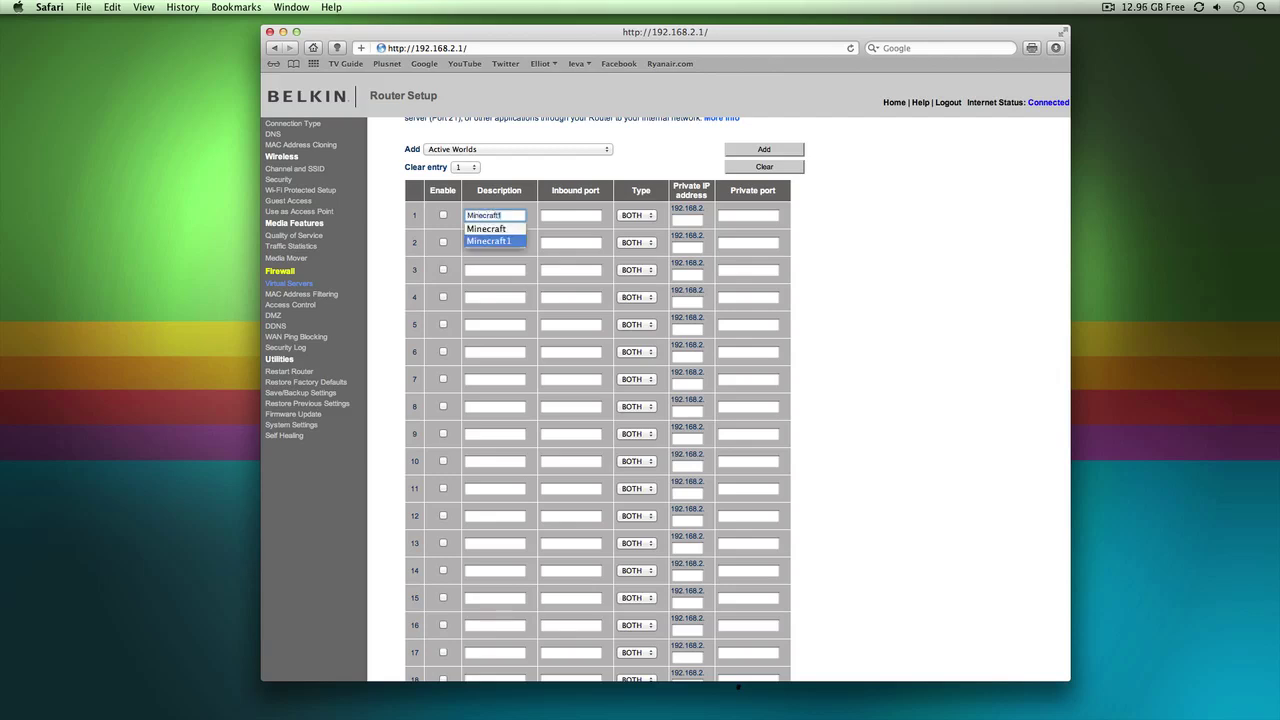
pyautogui.click(577, 211)
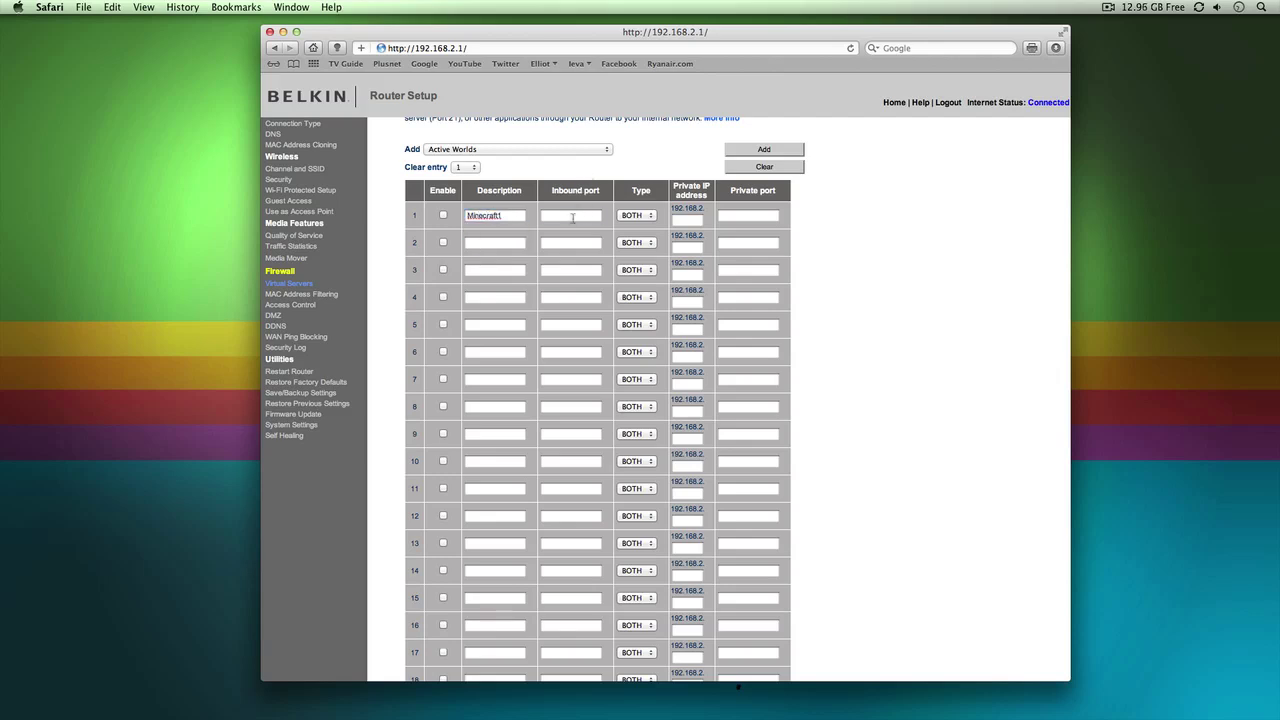
pyautogui.click(572, 216)
# Step: Set entry 1's inbound port to the single port 25565, removing the range end
pyautogui.write('25565')
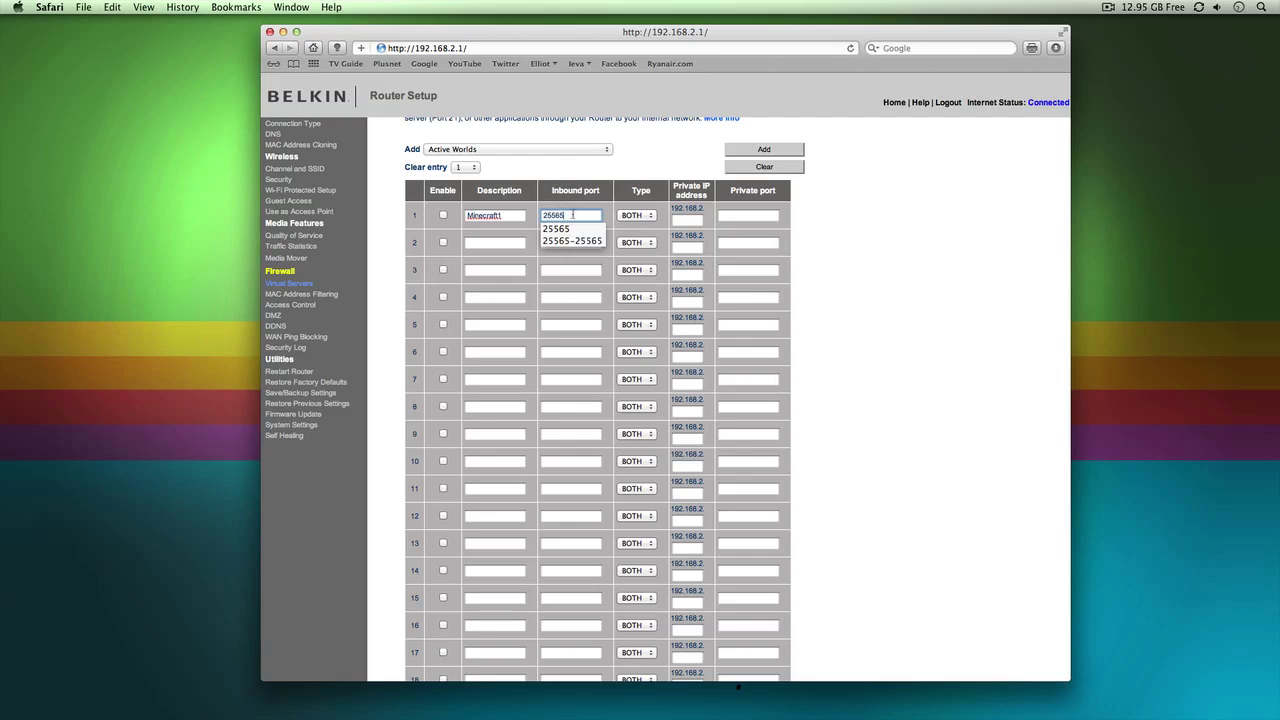
pyautogui.write('-')
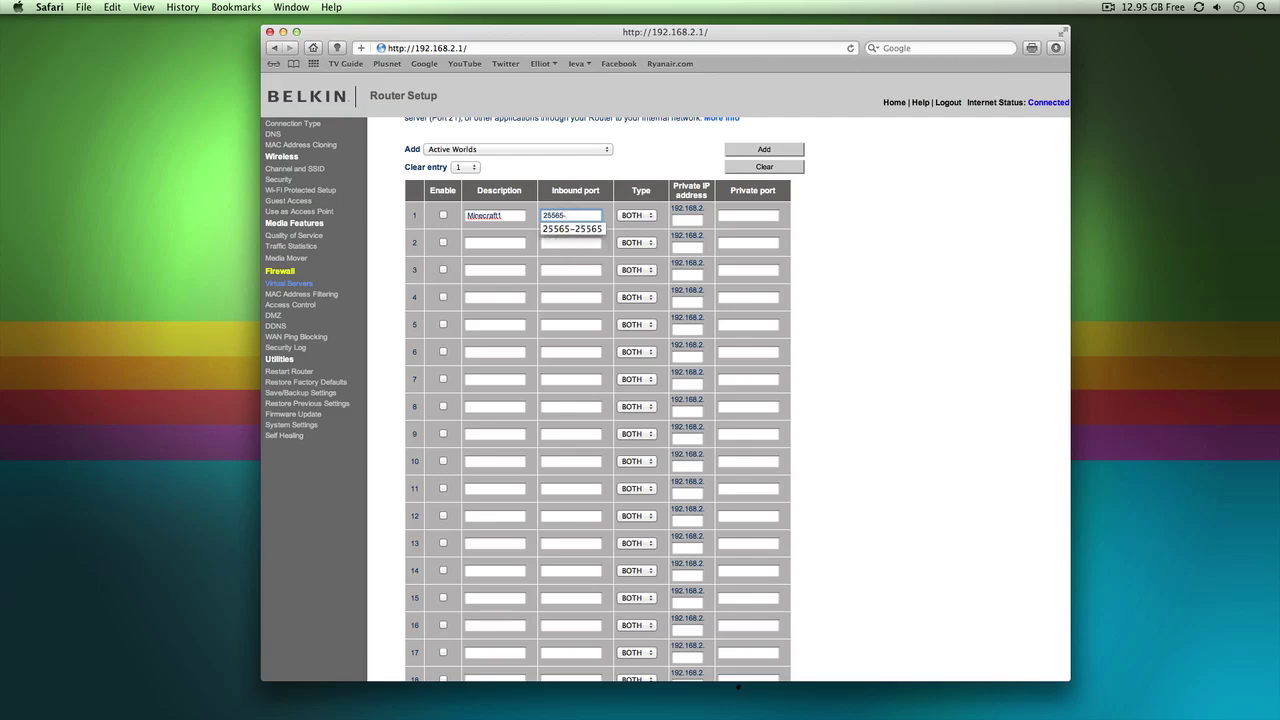
pyautogui.write('30000')
pyautogui.moveTo(598, 215); pyautogui.dragTo(567, 215)
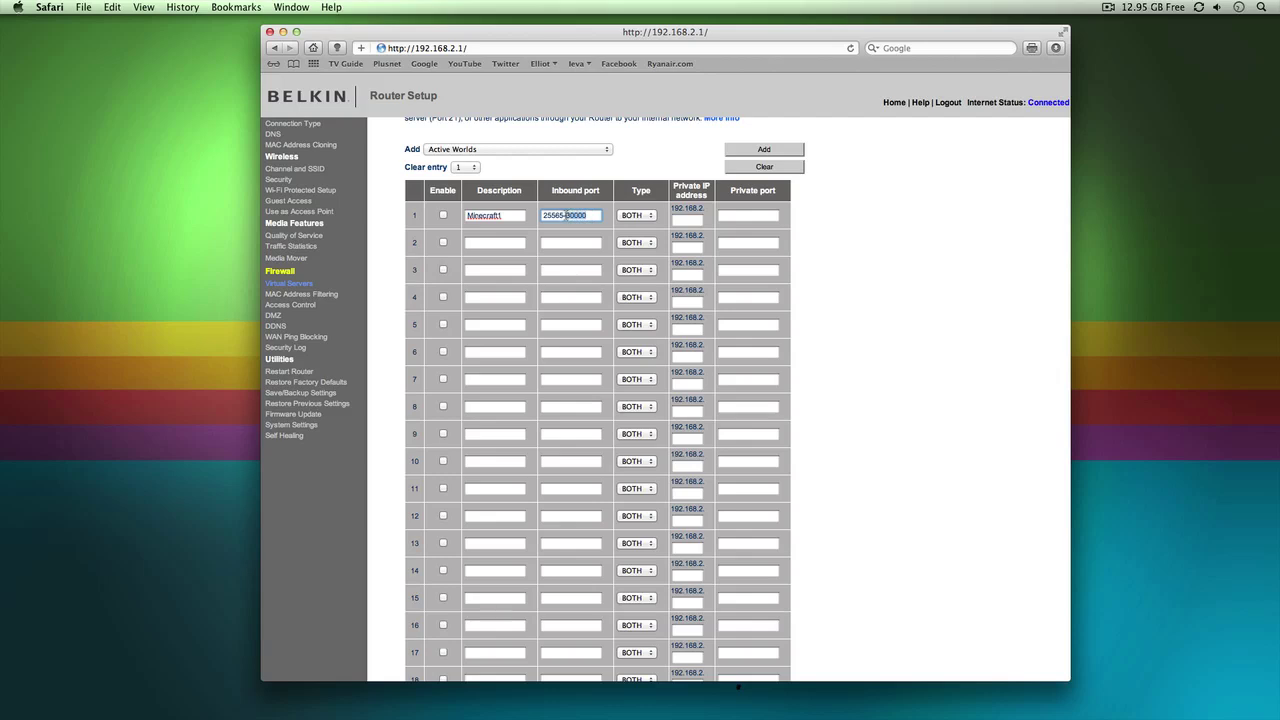
pyautogui.press('BackSpace')
pyautogui.click(655, 218)
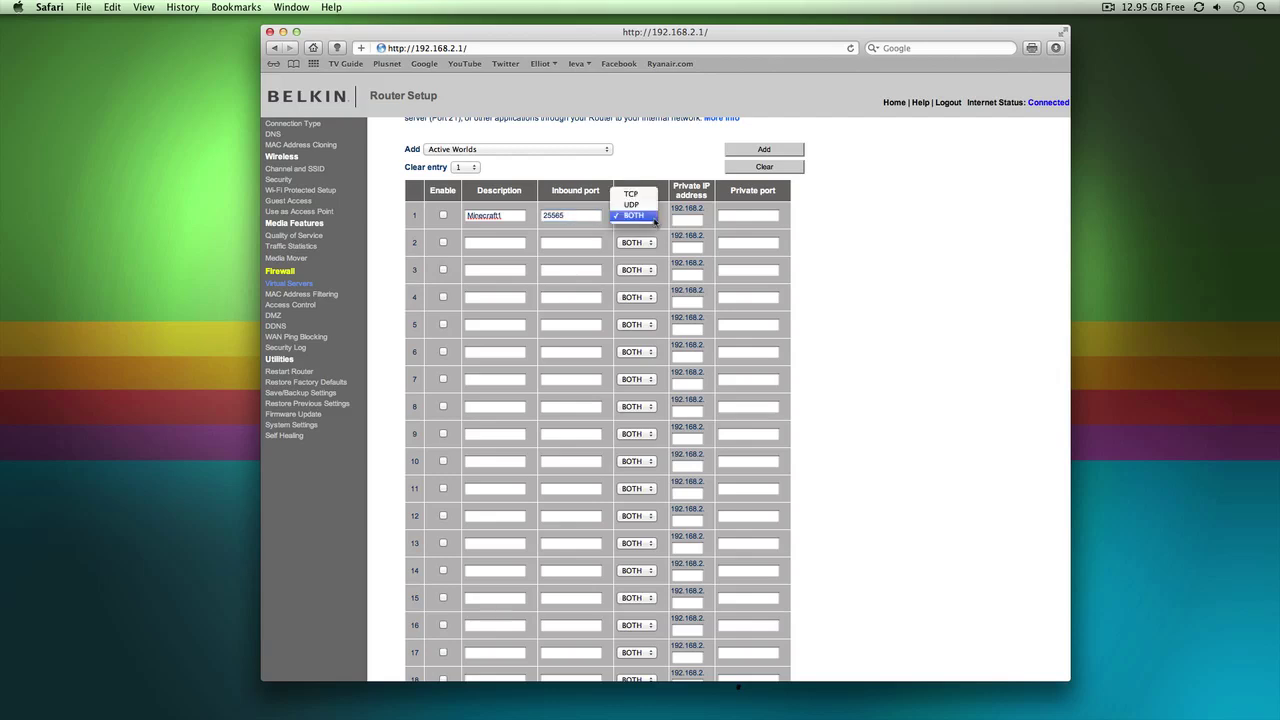
pyautogui.click(652, 216)
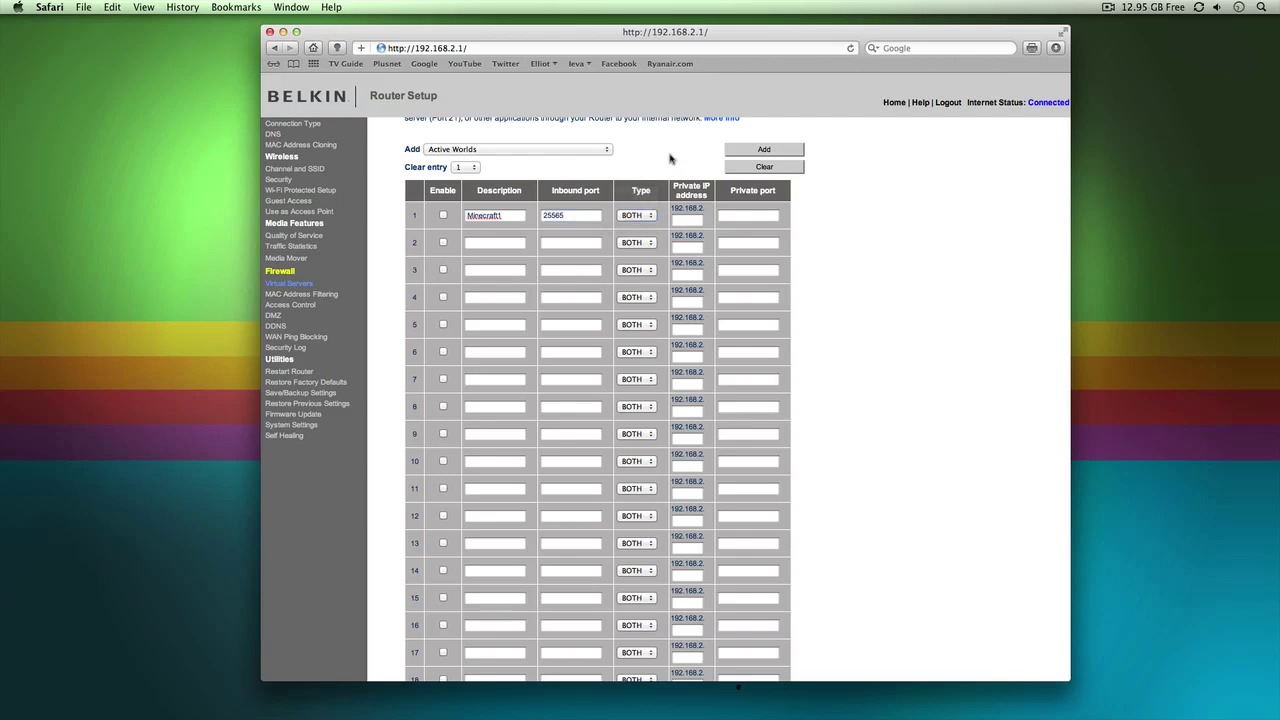
pyautogui.click(650, 218)
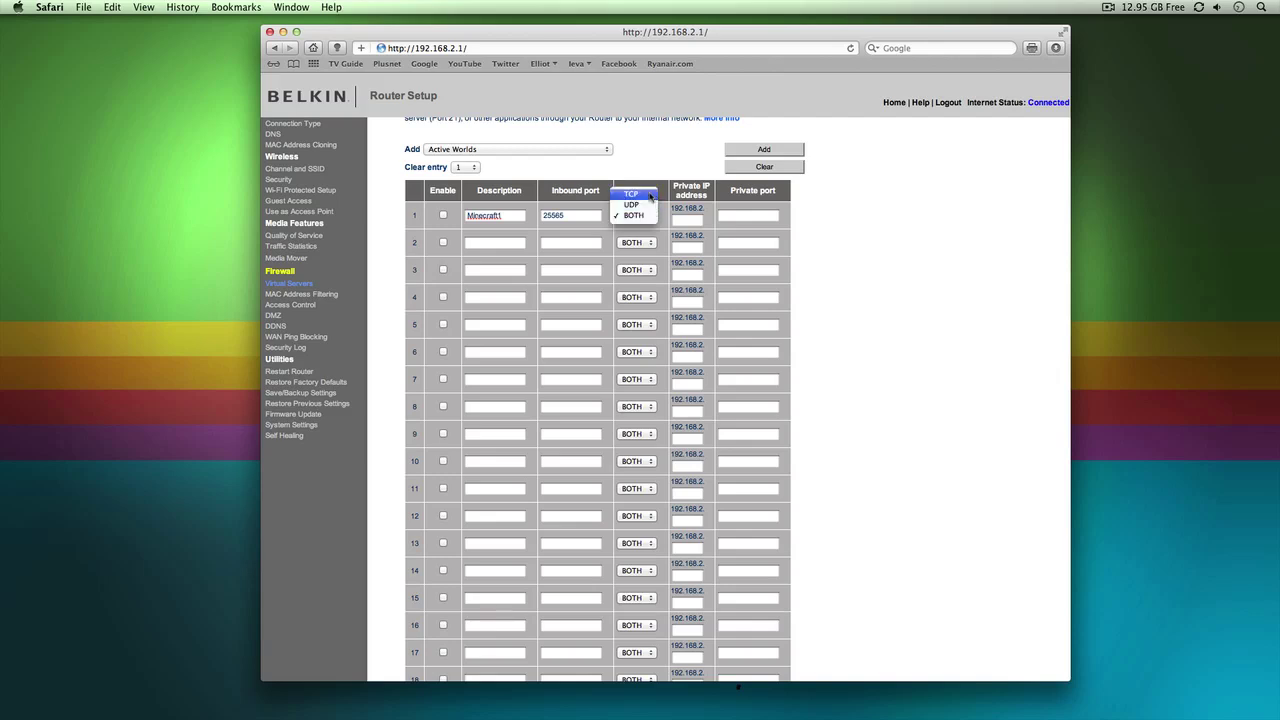
pyautogui.click(638, 215)
pyautogui.click(637, 214)
pyautogui.click(636, 218)
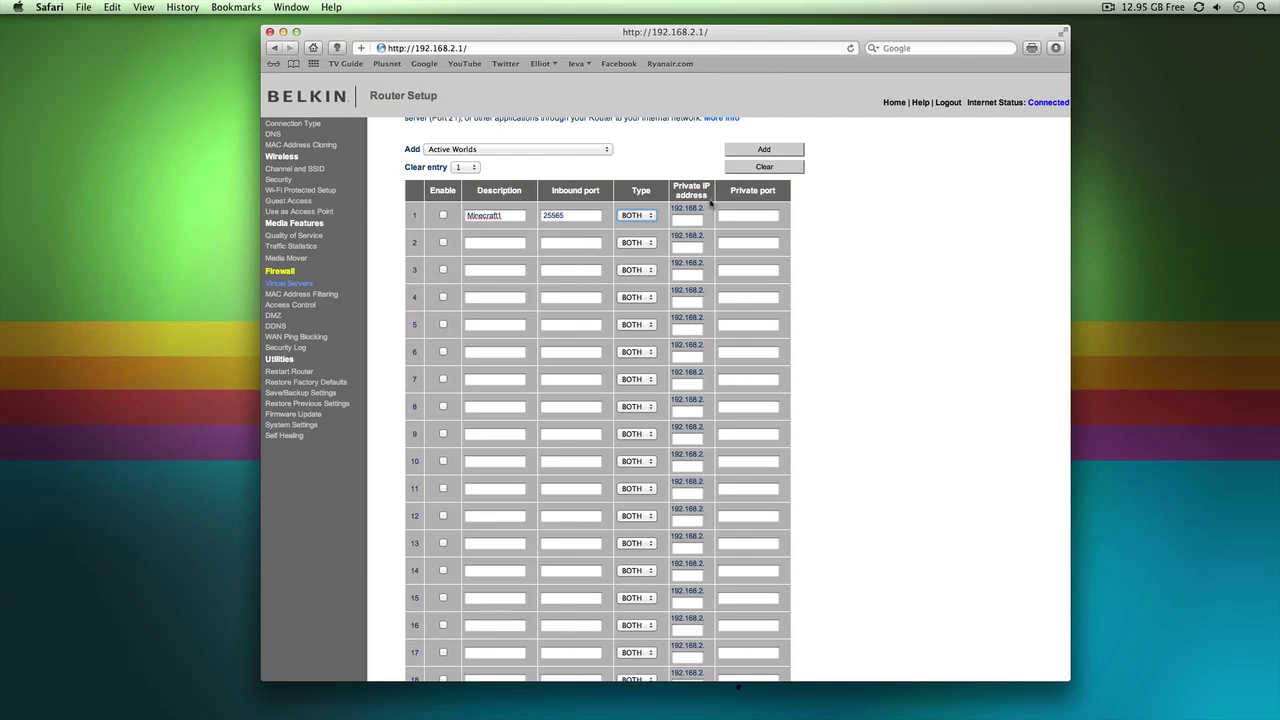
pyautogui.click(682, 218)
pyautogui.moveTo(565, 715)
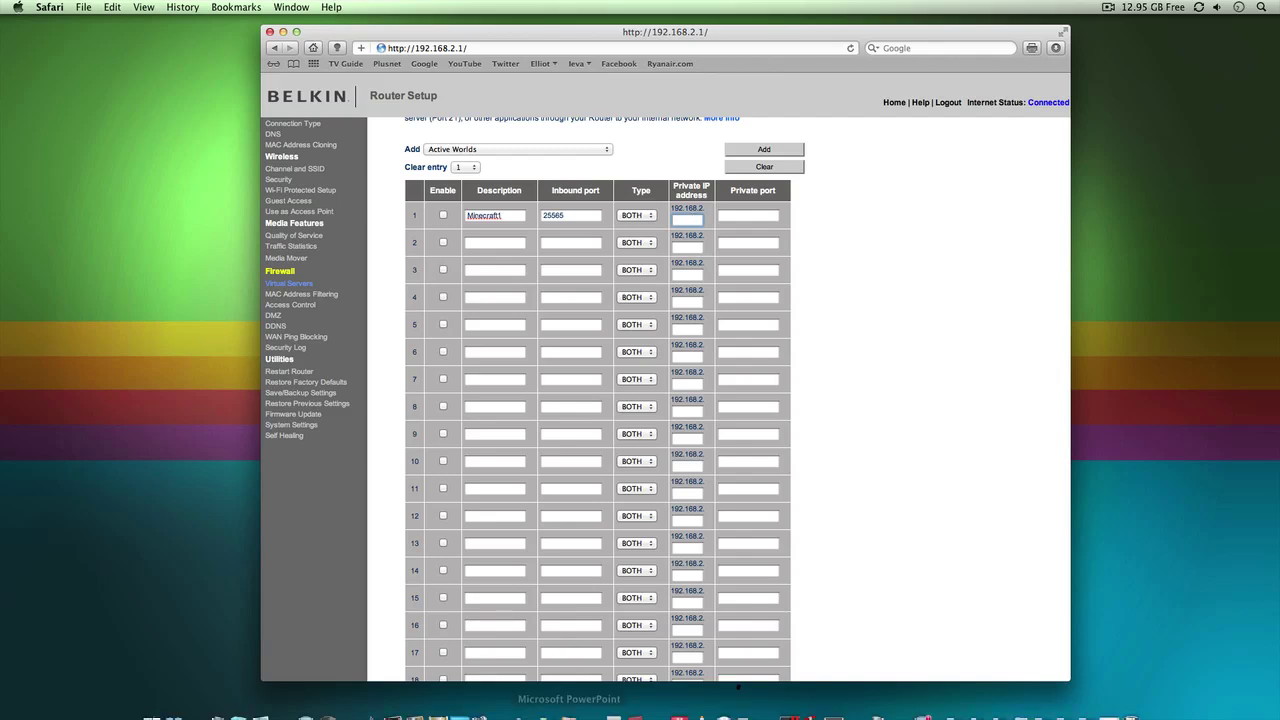
# Step: Check the Mac's Ethernet IP address in System Preferences Network: 192.168.2.3
pyautogui.click(834, 702)
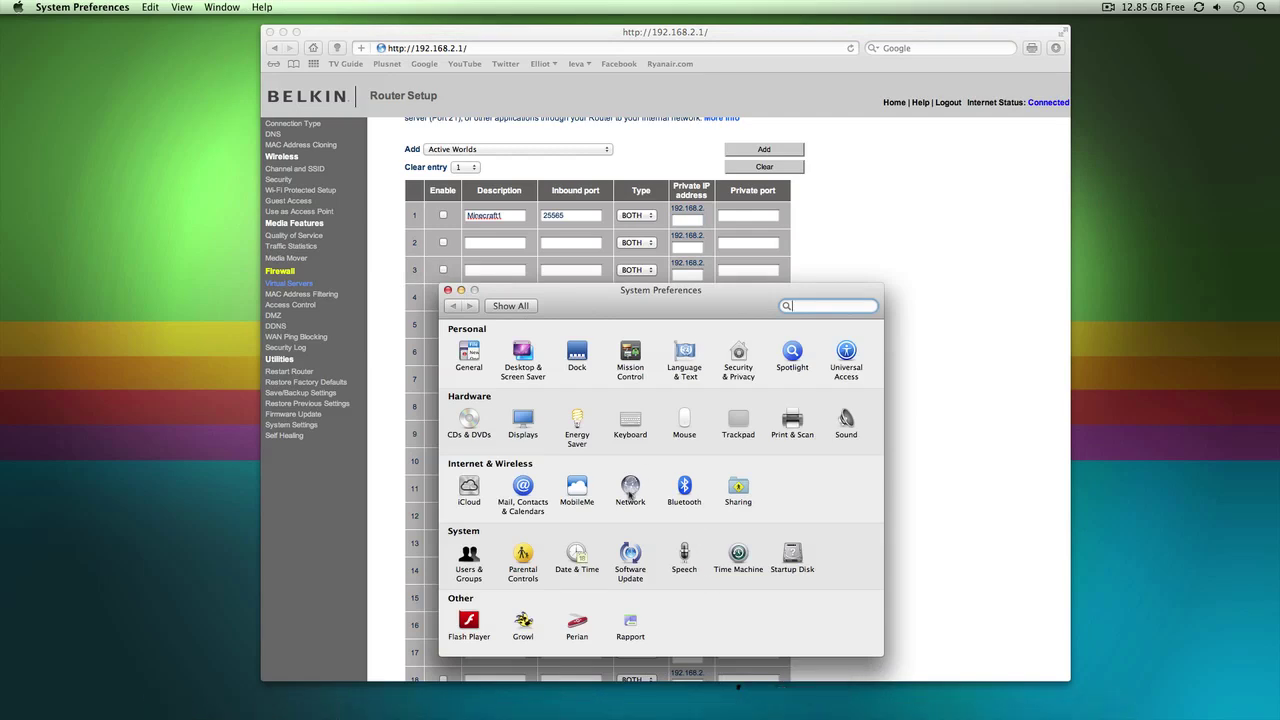
pyautogui.click(628, 492)
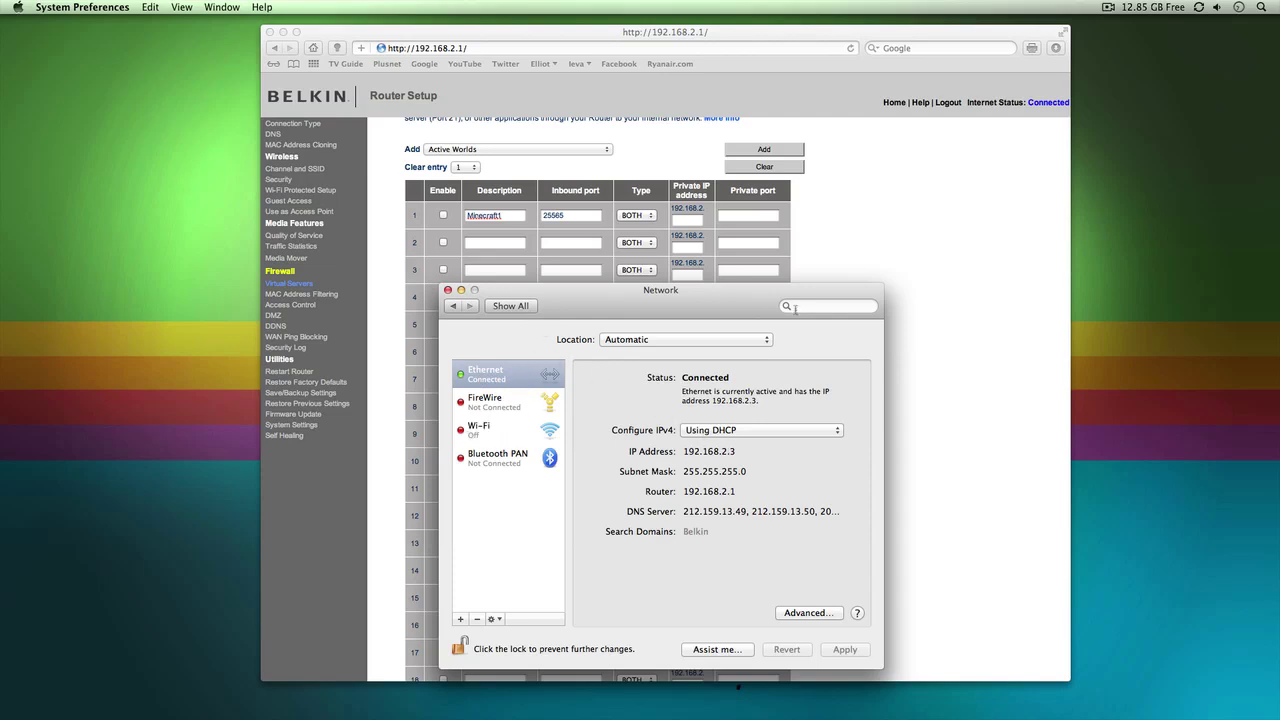
pyautogui.moveTo(767, 309); pyautogui.dragTo(730, 279)
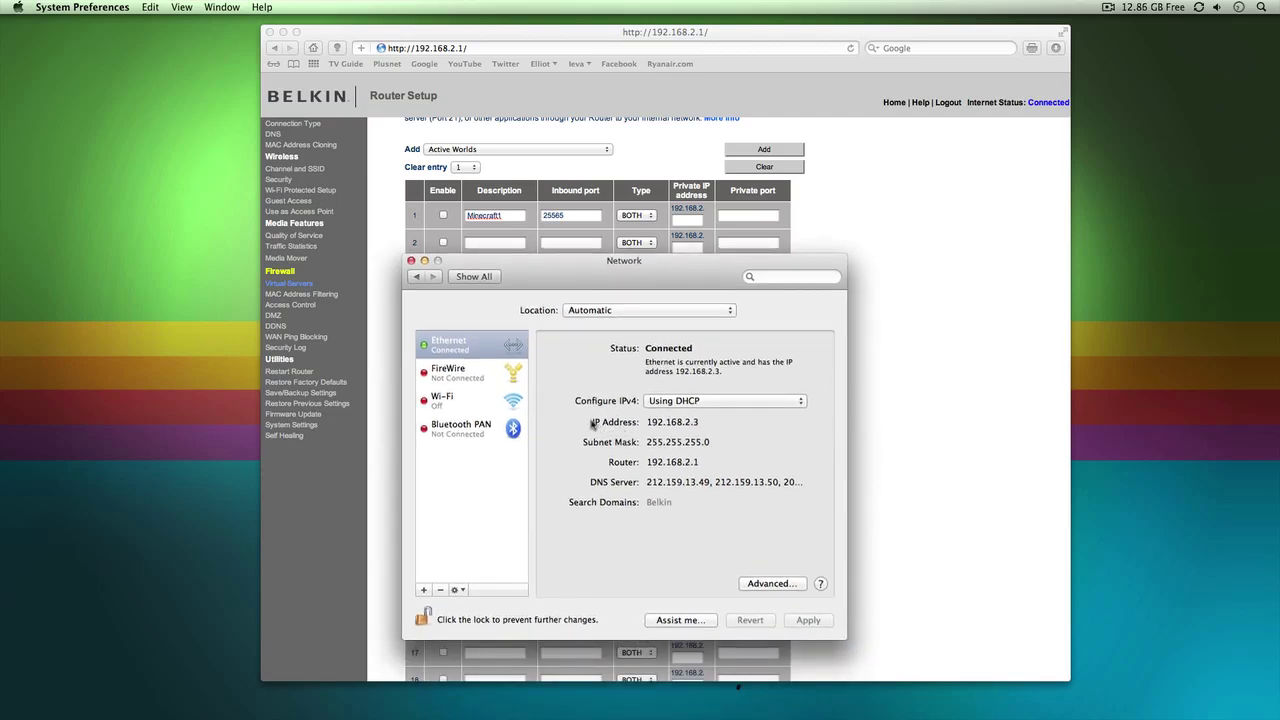
pyautogui.moveTo(700, 423); pyautogui.dragTo(647, 423)
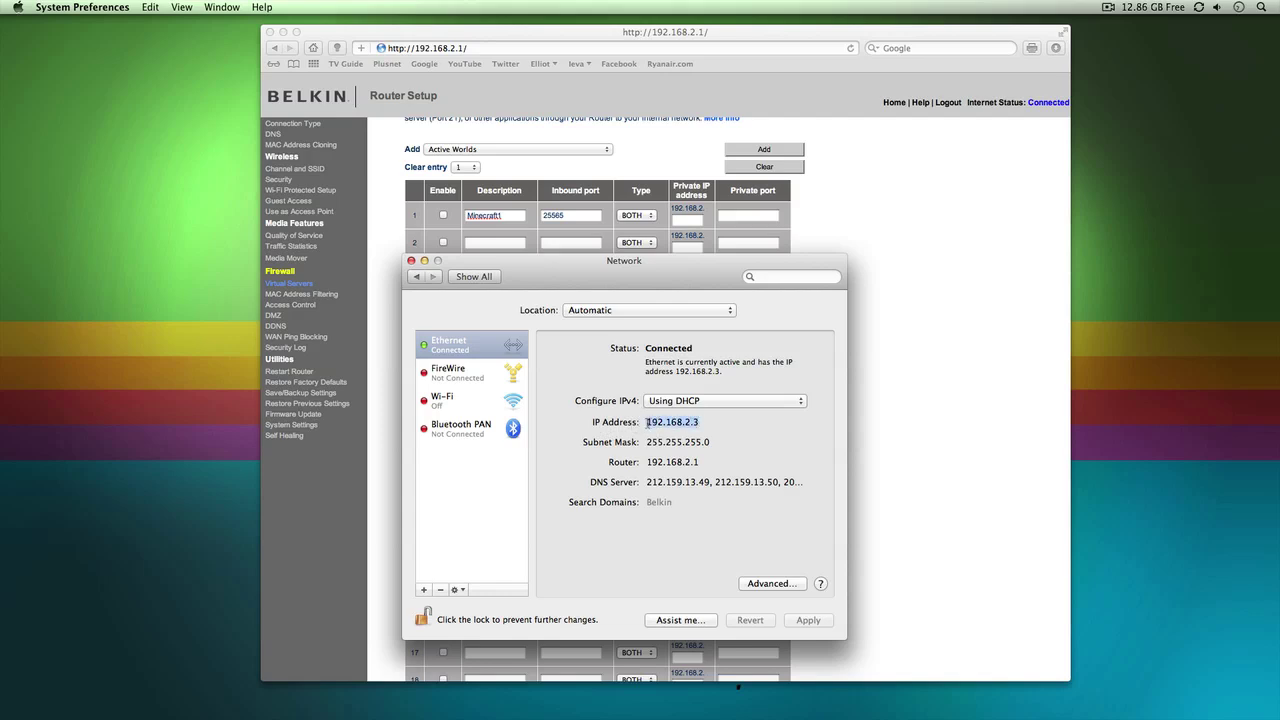
pyautogui.click(699, 424)
# Step: Give entry 1 private IP 192.168.2.3 and private port 25565, and enable it
pyautogui.moveTo(723, 266); pyautogui.dragTo(1279, 264)
pyautogui.click(688, 220)
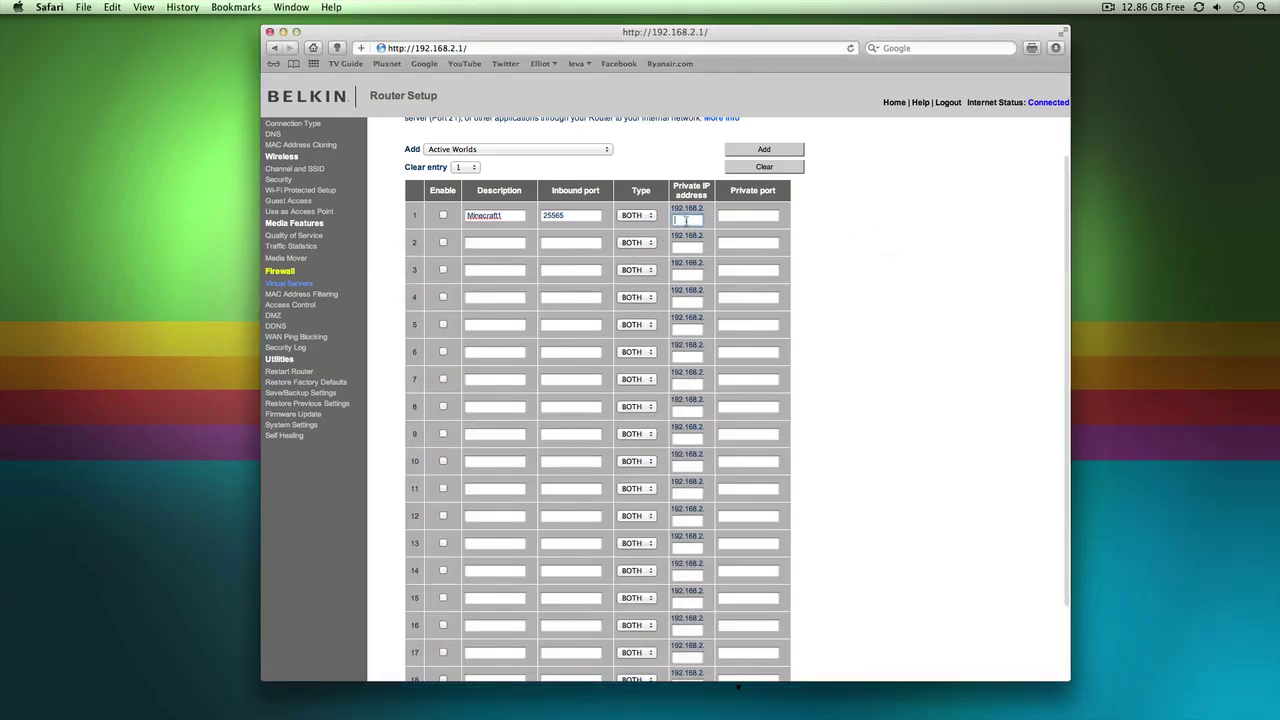
pyautogui.write('3')
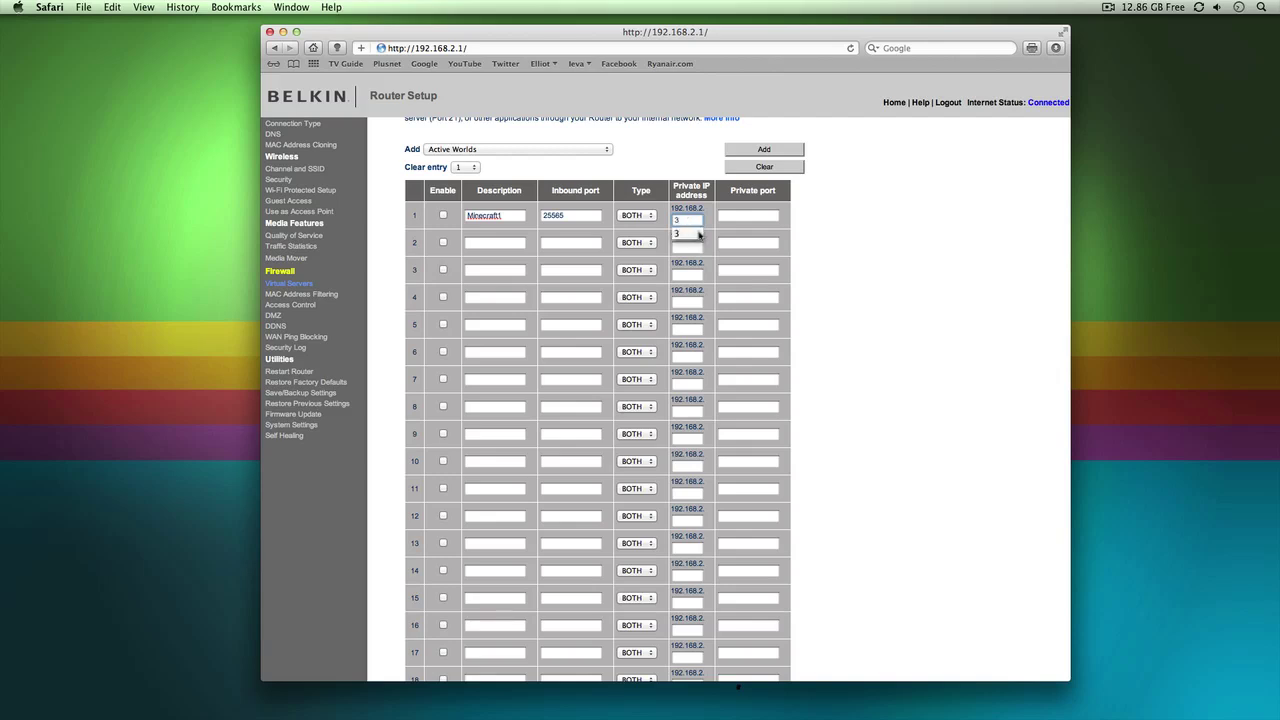
pyautogui.click(756, 215)
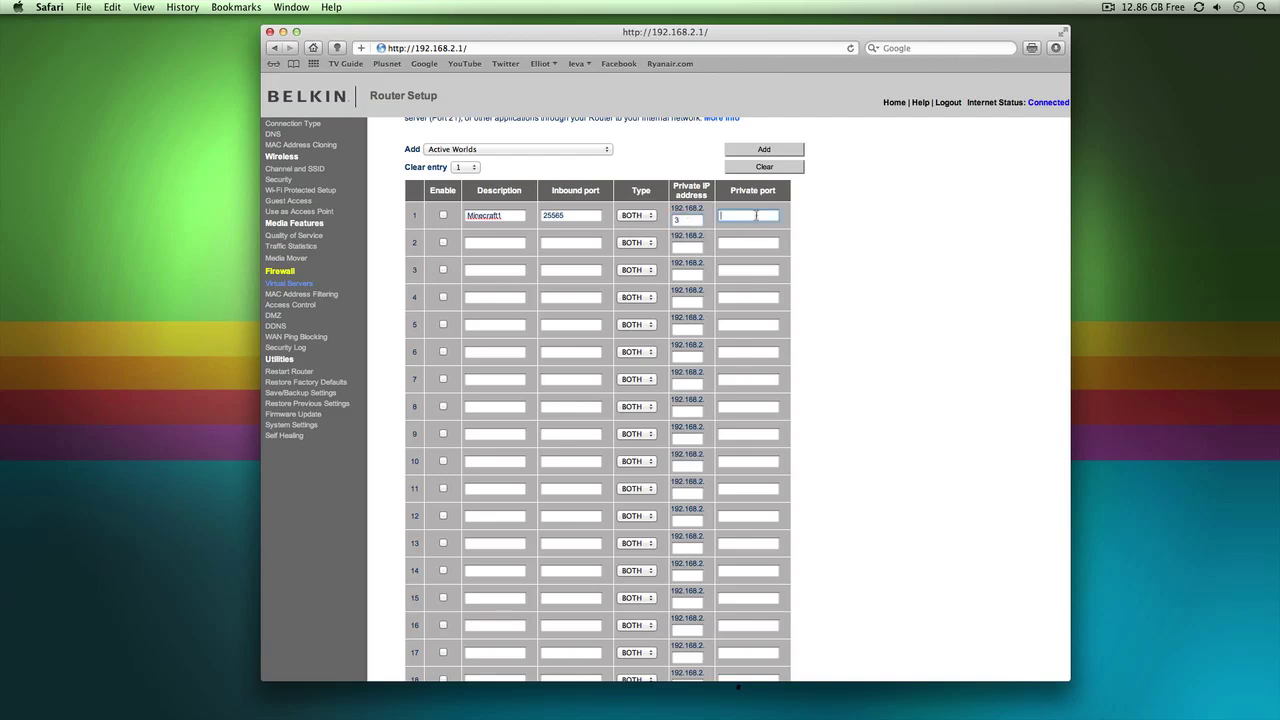
pyautogui.write('25565')
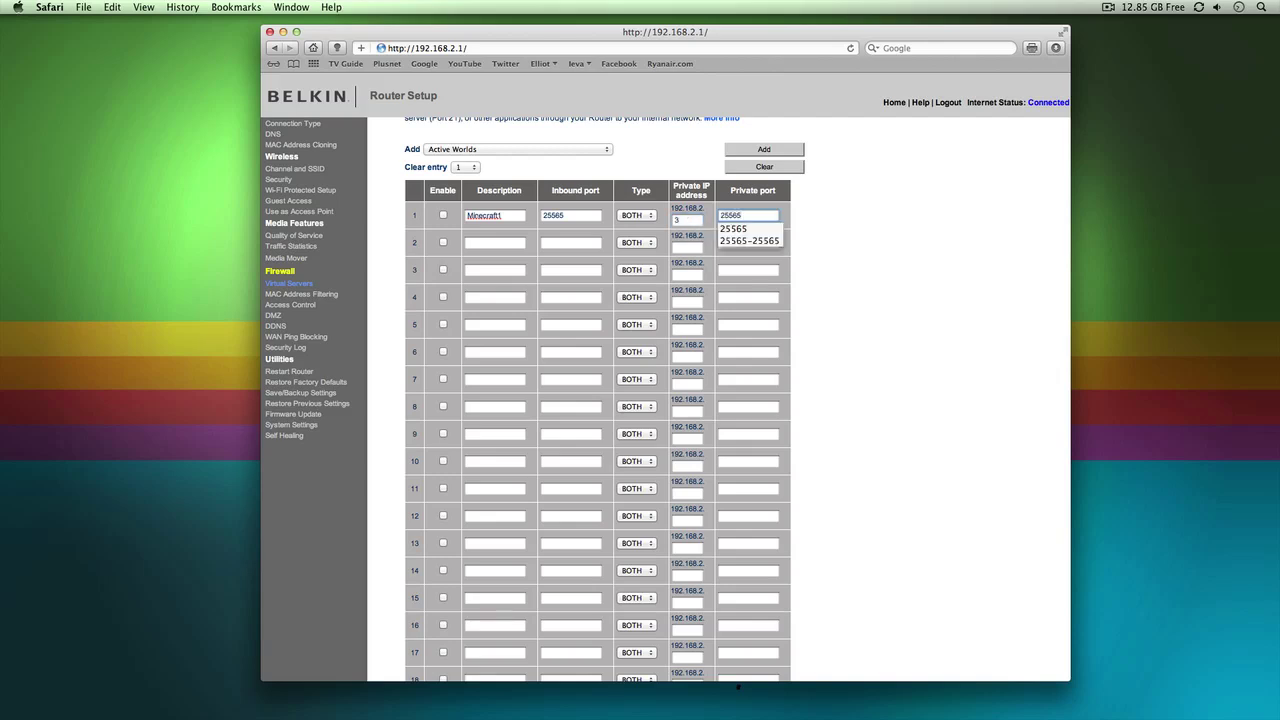
pyautogui.click(851, 248)
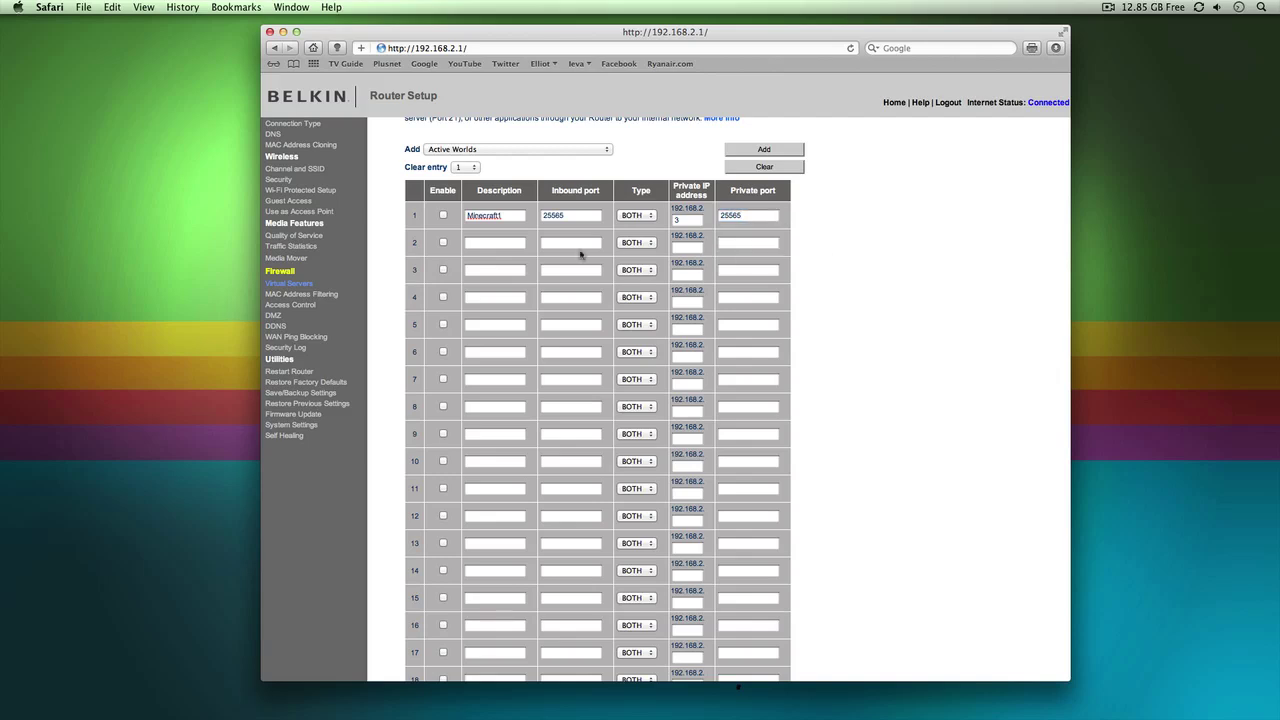
pyautogui.click(444, 216)
# Step: Save the Minecraft1 rule with Apply Changes and return to the page top
pyautogui.scroll(-3, 885, 251)
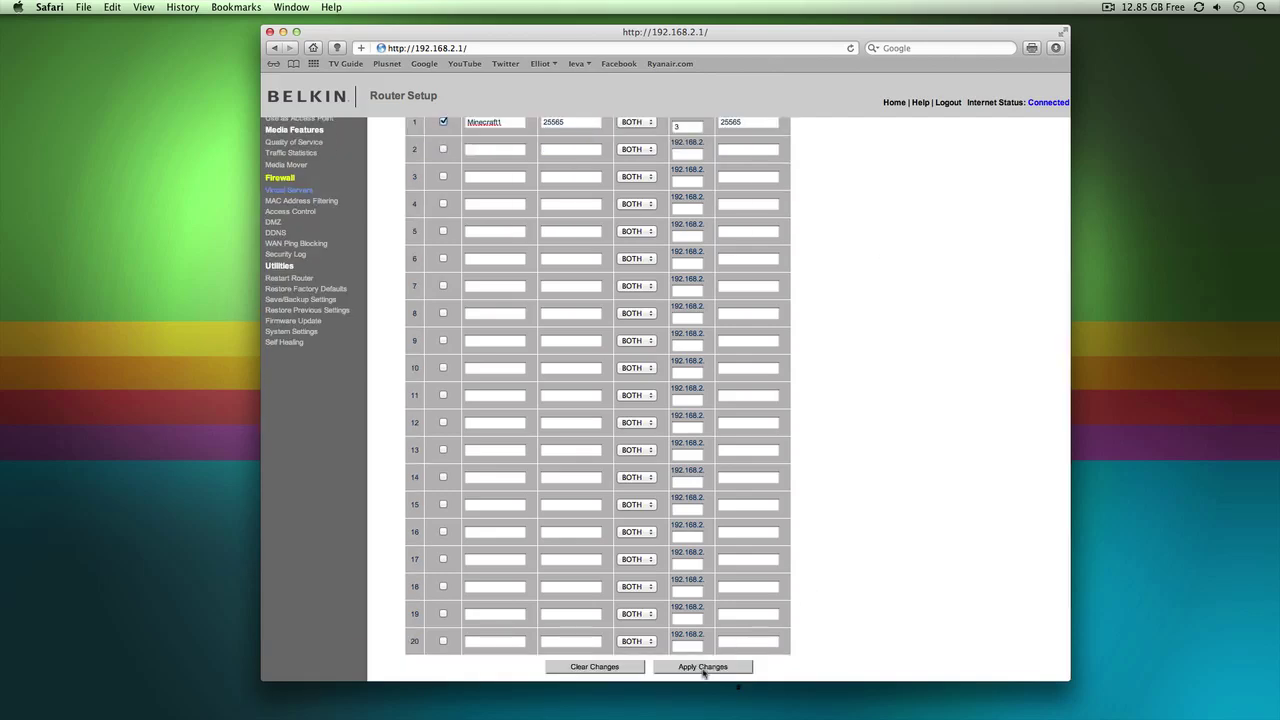
pyautogui.scroll(3, 849, 616)
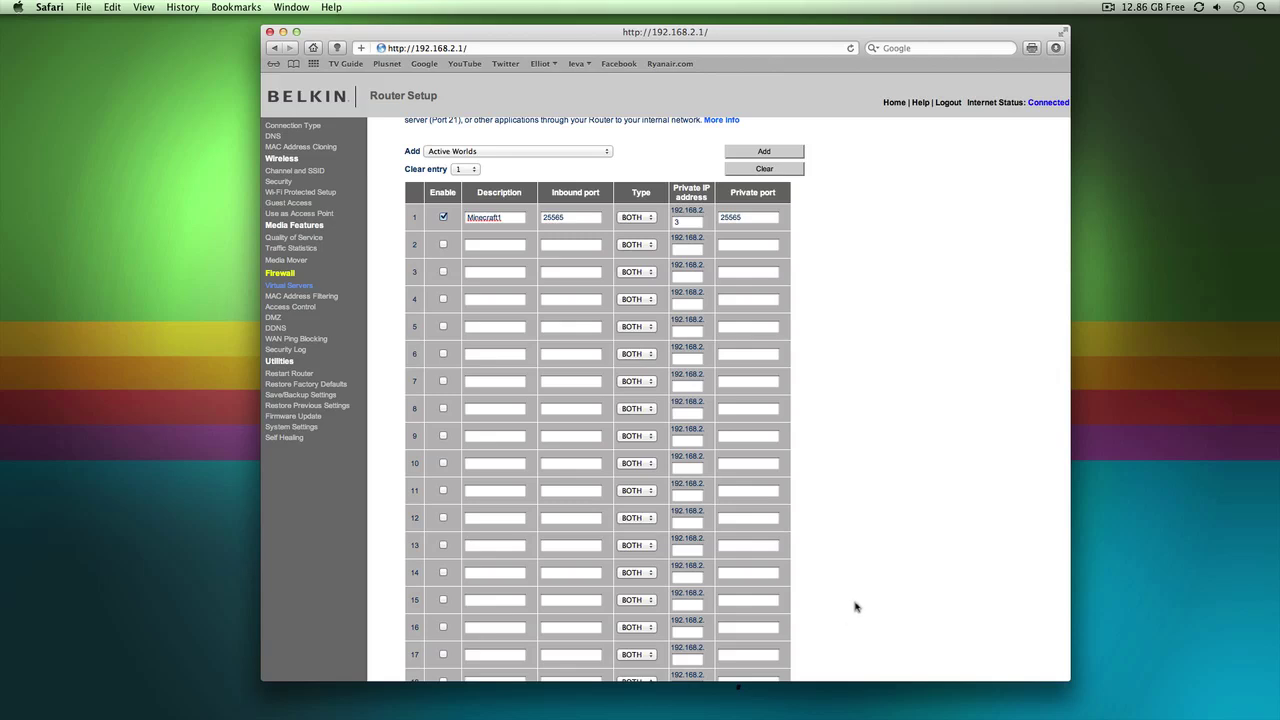
pyautogui.scroll(2, 857, 596)
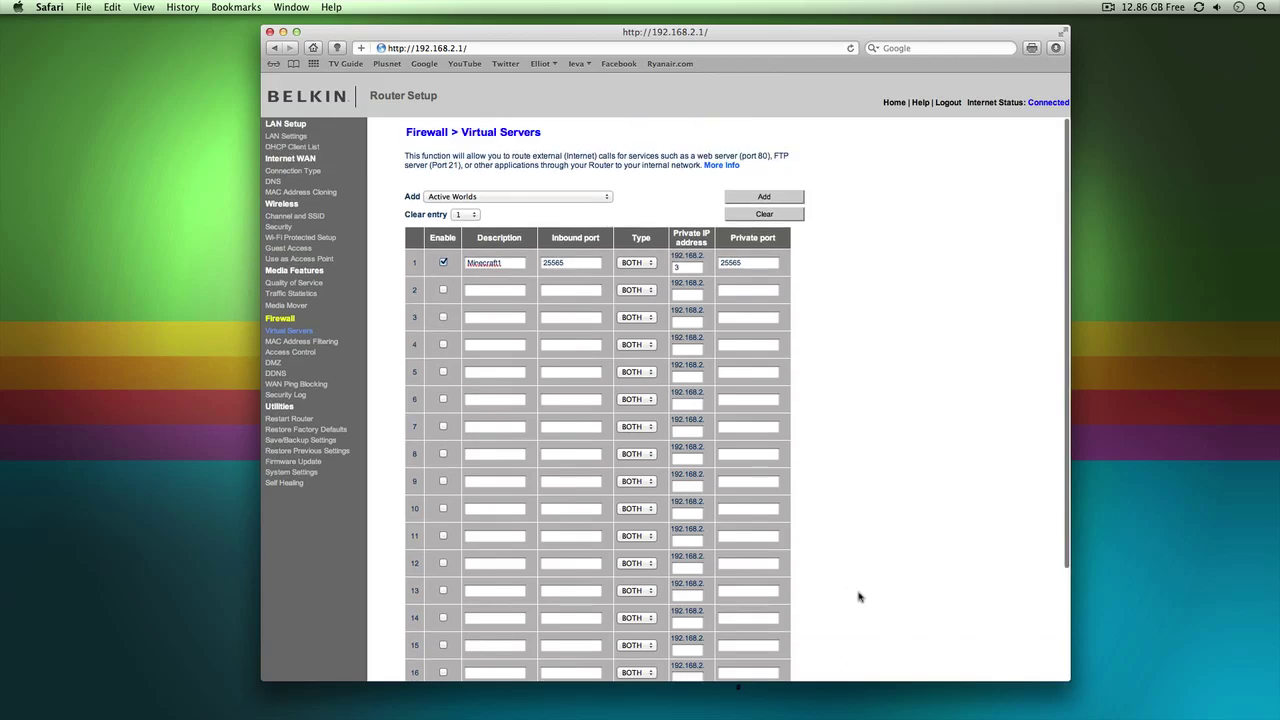